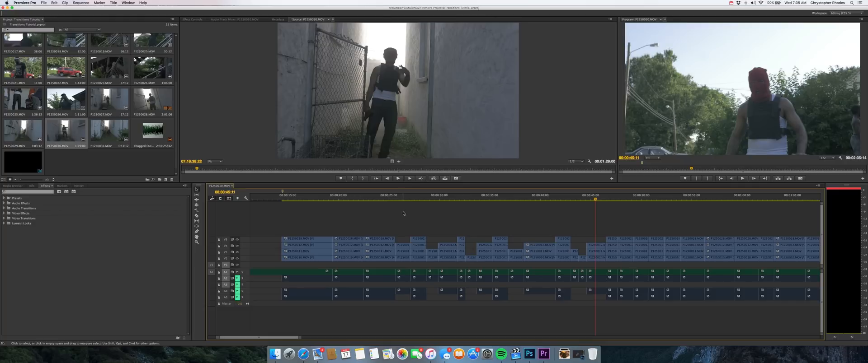
Step: Split the top video track's clip at 00:00:25:08, shortly before it ends
{"action": "key", "text": "="}
{"action": "scroll", "coordinate": [409, 235], "scroll_direction": "left", "scroll_amount": 6}
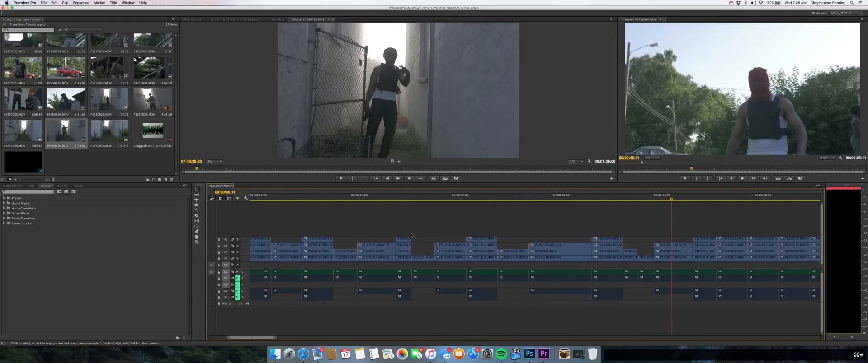
{"action": "scroll", "coordinate": [411, 236], "scroll_direction": "left", "scroll_amount": 6}
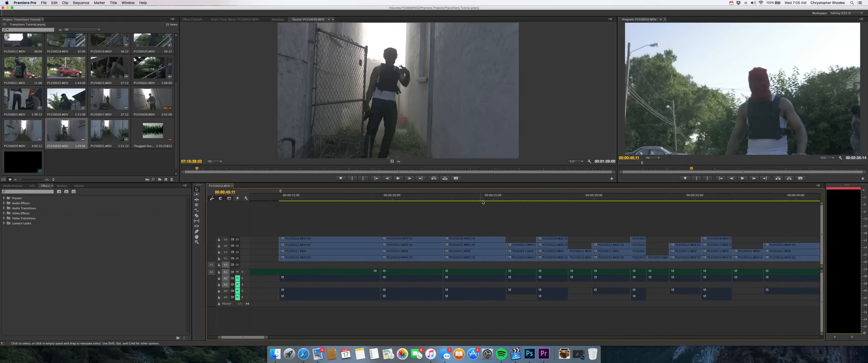
{"action": "left_click", "coordinate": [499, 197]}
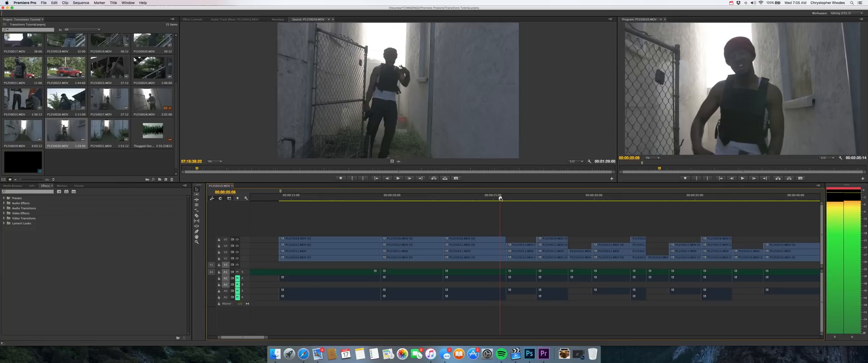
{"action": "key", "text": "c"}
{"action": "left_click", "coordinate": [501, 240]}
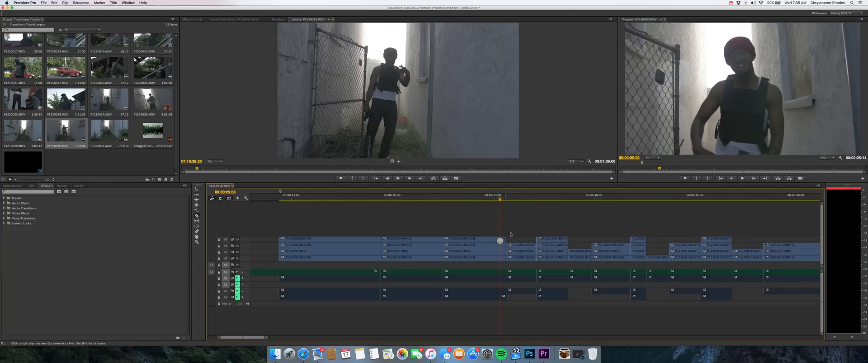
{"action": "key", "text": "v"}
Step: Set the speed of the short end piece on the top track to 300% and extend its end to meet the next clip
{"action": "left_click", "coordinate": [503, 240]}
{"action": "left_click", "coordinate": [507, 227]}
{"action": "left_click", "coordinate": [505, 240]}
{"action": "left_click", "coordinate": [503, 240]}
{"action": "key", "text": "super+r"}
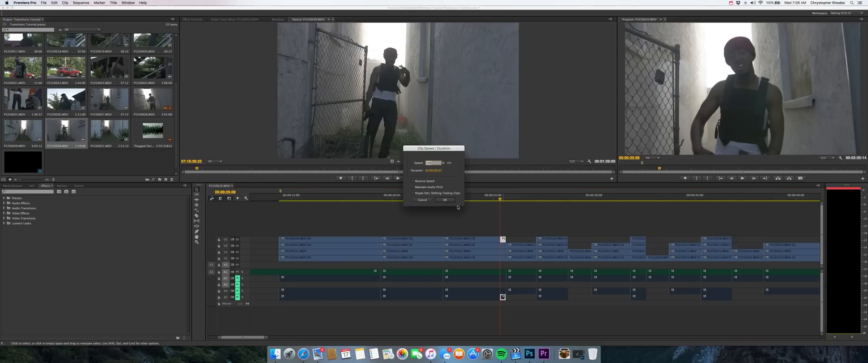
{"action": "type", "text": "30"}
{"action": "key", "text": "Return"}
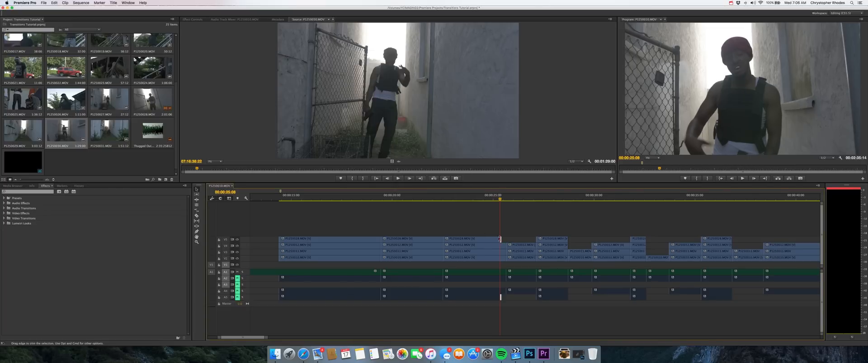
{"action": "left_click_drag", "start_coordinate": [501, 239], "coordinate": [506, 239]}
Step: Play back the sped-up transition from just before the 00:00:25:08 cut
{"action": "left_click", "coordinate": [492, 200]}
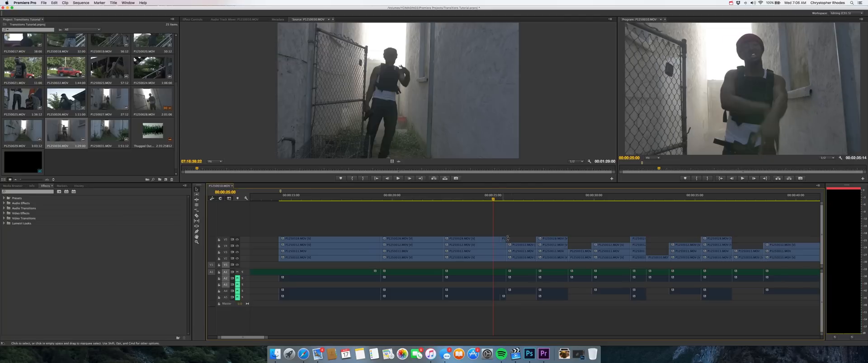
{"action": "left_click", "coordinate": [487, 199]}
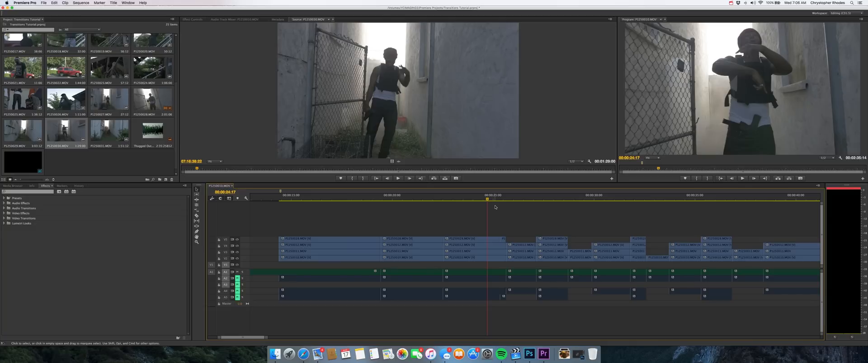
{"action": "key", "text": "space"}
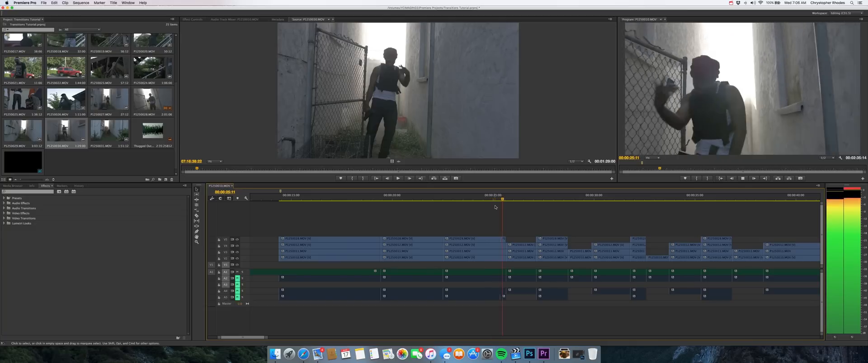
{"action": "left_click", "coordinate": [498, 199]}
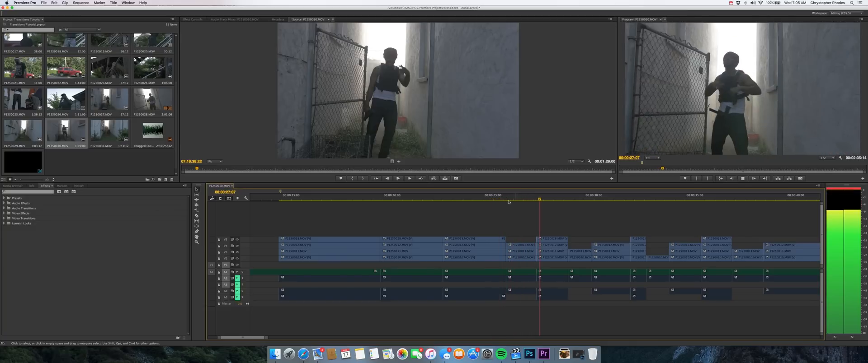
{"action": "key", "text": "space"}
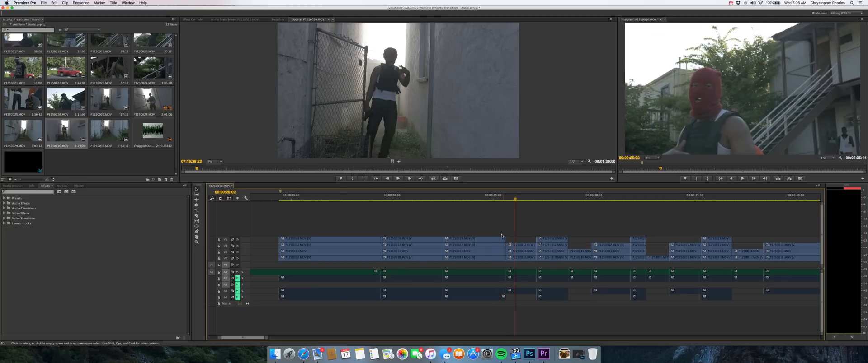
Step: Raise the short end piece's speed further and extend its end to close the gap before the next clip
{"action": "left_click", "coordinate": [502, 238]}
{"action": "key", "text": "super+j"}
{"action": "type", "text": "500"}
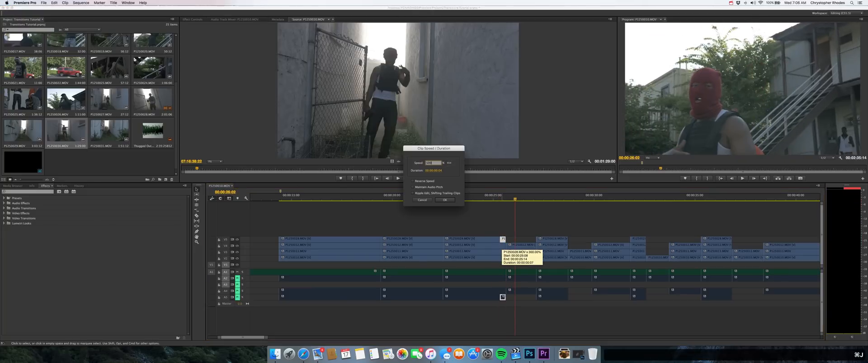
{"action": "key", "text": "Return"}
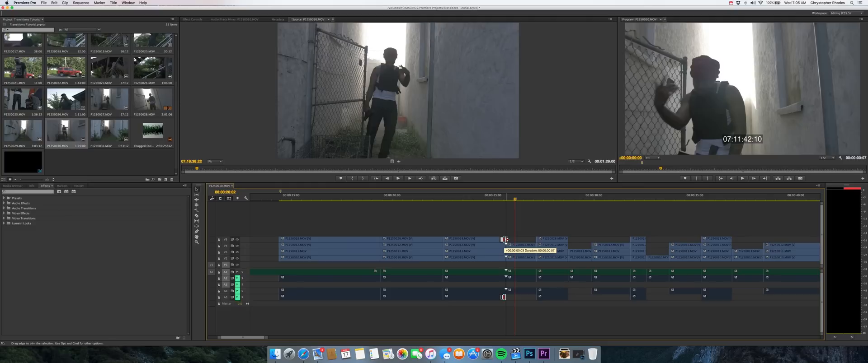
Step: Play the timeline through the faster transition, starting at 00:00:25:01
{"action": "left_click", "coordinate": [494, 198]}
{"action": "key", "text": "space"}
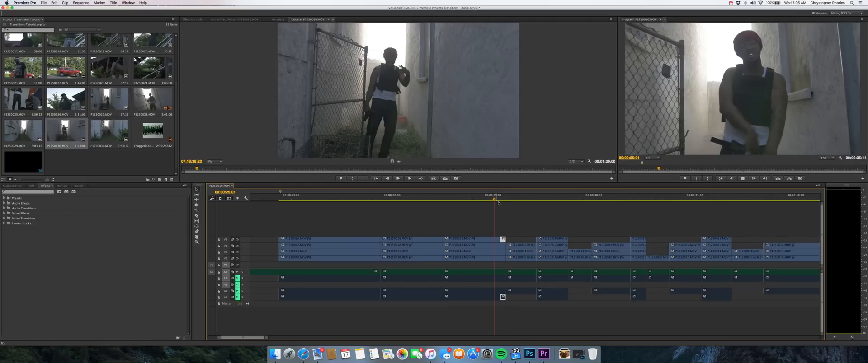
{"action": "key", "text": "space"}
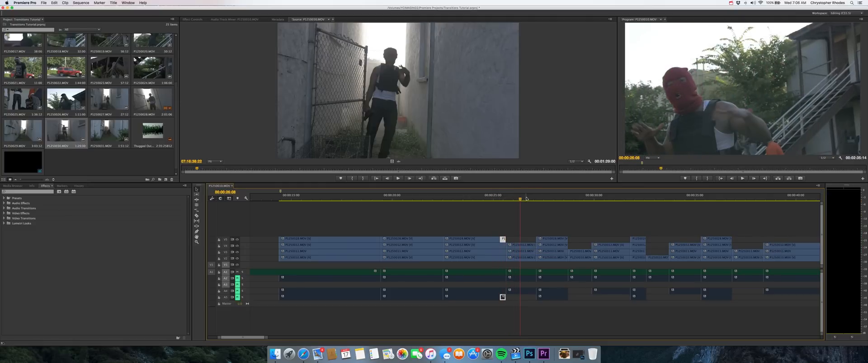
Step: Split the following clip on the second video track from the top at 00:00:26:21
{"action": "left_click", "coordinate": [531, 198]}
{"action": "key", "text": "Left"}
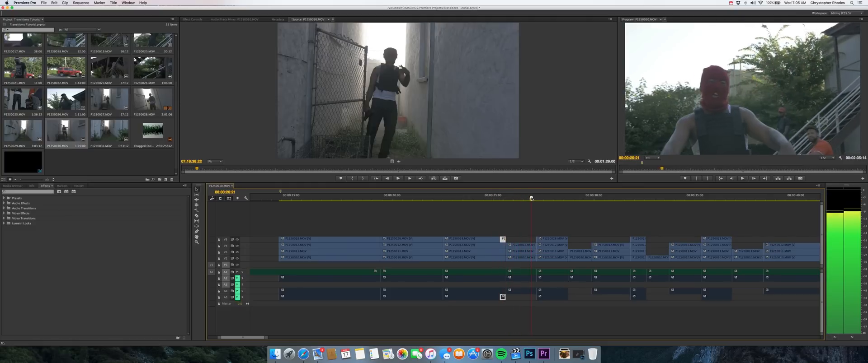
{"action": "key", "text": "c"}
{"action": "left_click", "coordinate": [533, 246]}
{"action": "key", "text": "v"}
Step: Speed up the short piece after the 00:00:26:21 cut and extend its end to the following clip
{"action": "left_click", "coordinate": [534, 246]}
{"action": "key", "text": "super+j"}
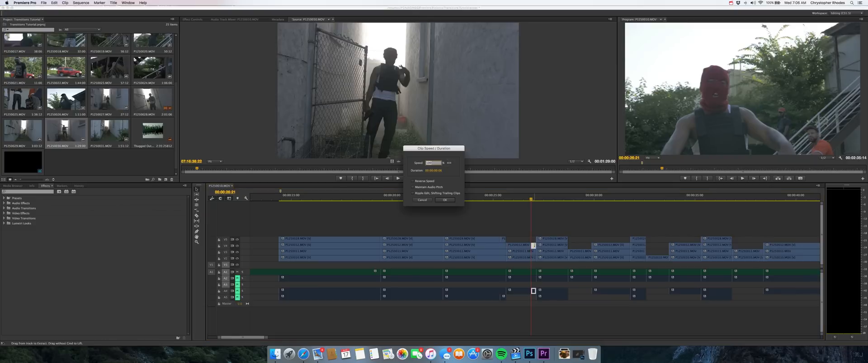
{"action": "key", "text": "Return"}
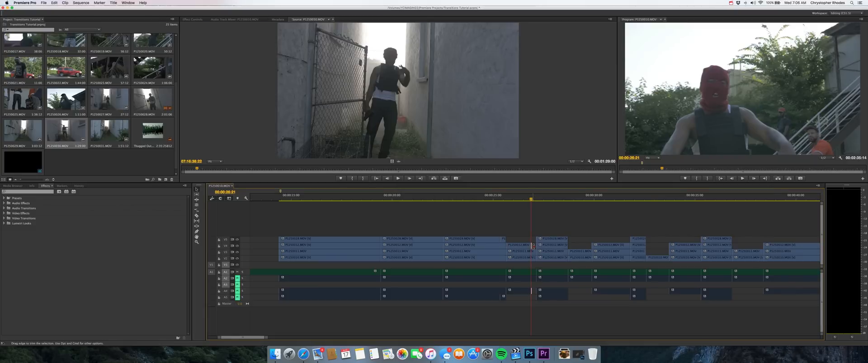
{"action": "left_click_drag", "start_coordinate": [533, 246], "coordinate": [536, 247]}
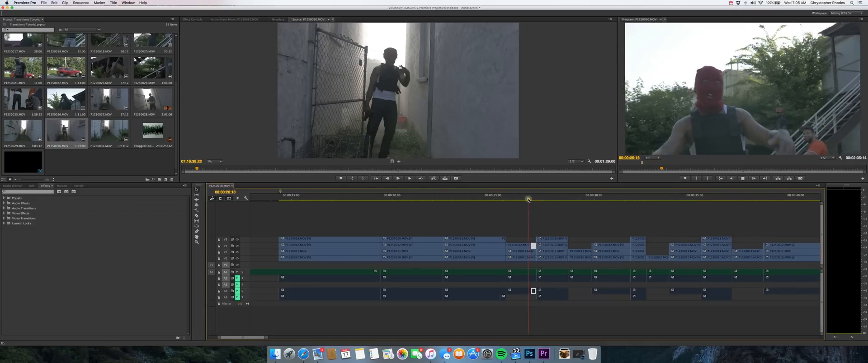
Step: Play back the second sped-up transition and save the project
{"action": "key", "text": "space"}
{"action": "left_click", "coordinate": [498, 193]}
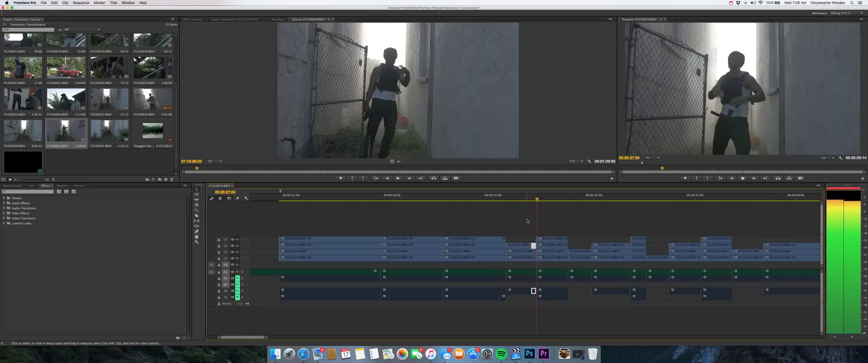
{"action": "key", "text": "space"}
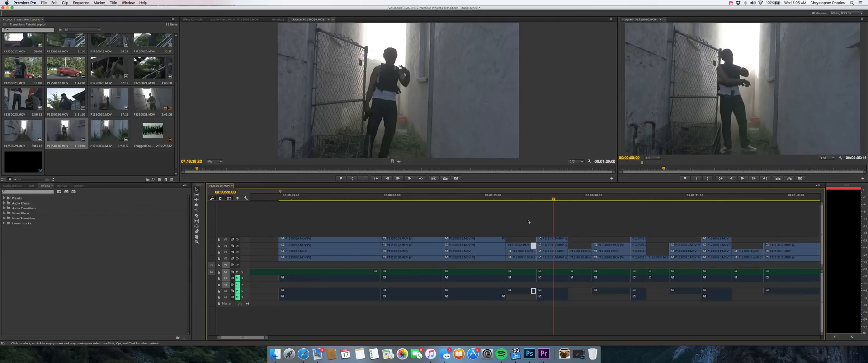
{"action": "left_click", "coordinate": [548, 197]}
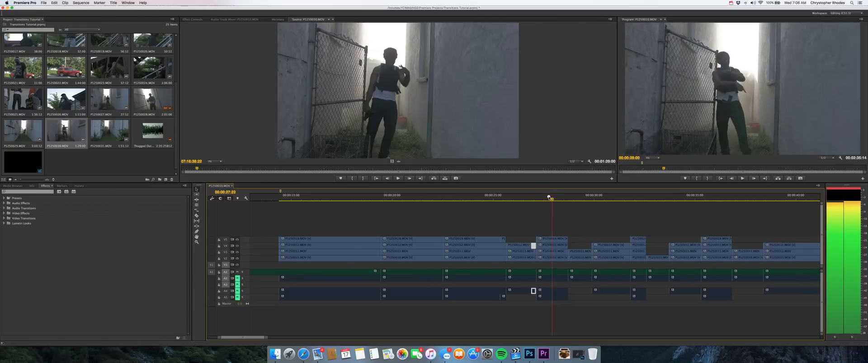
{"action": "key", "text": "super+s"}
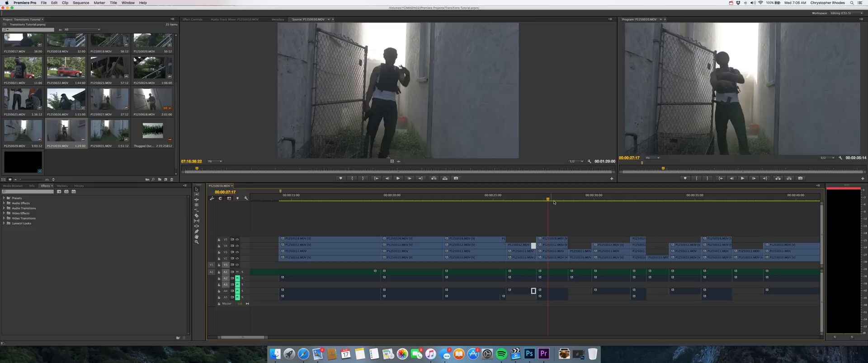
Step: Split the following top-track clip at 00:00:28:13, just before its end
{"action": "left_click", "coordinate": [564, 199]}
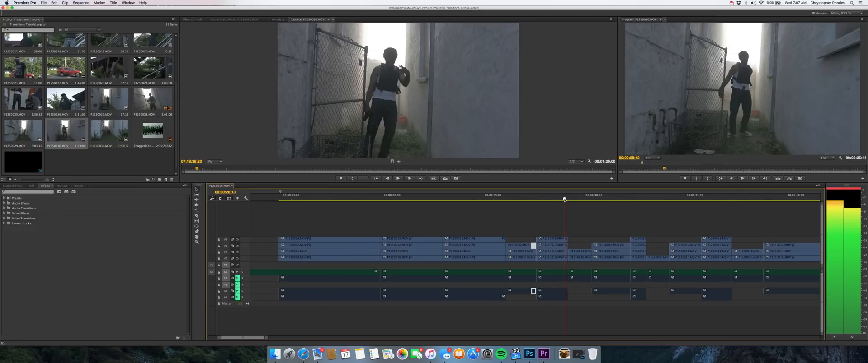
{"action": "key", "text": "c"}
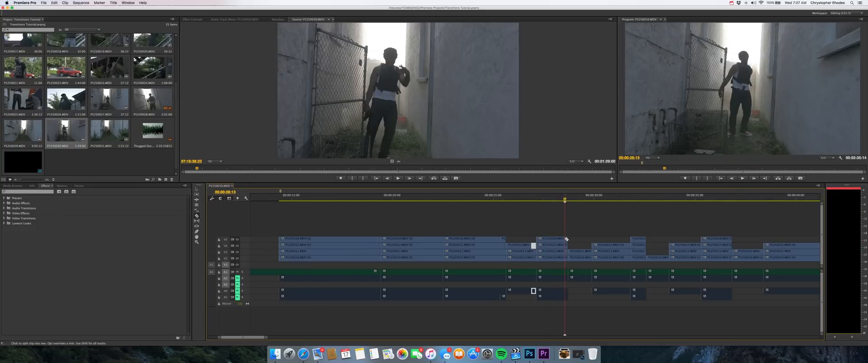
{"action": "left_click", "coordinate": [567, 240]}
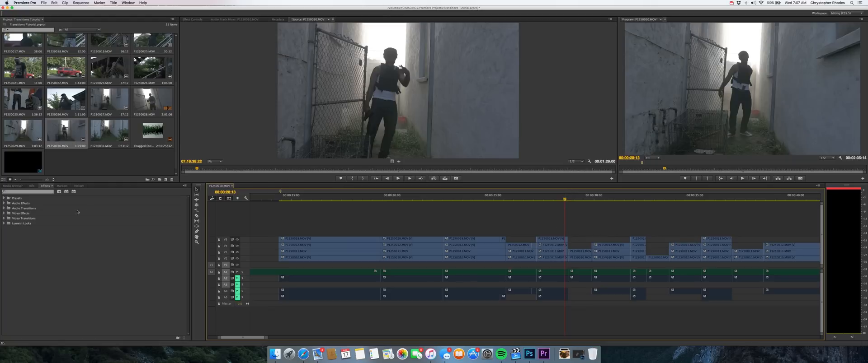
Step: Apply the Additive Dissolve video transition to the 00:00:28:13 cut on the top track
{"action": "left_click", "coordinate": [4, 218]}
{"action": "left_click", "coordinate": [6, 228]}
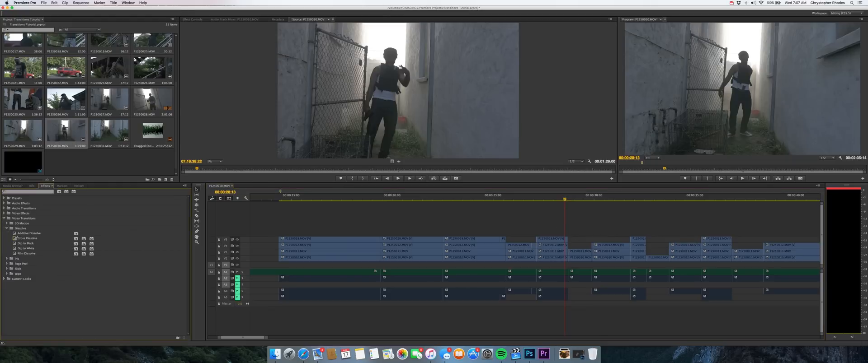
{"action": "left_click_drag", "start_coordinate": [15, 235], "coordinate": [563, 241]}
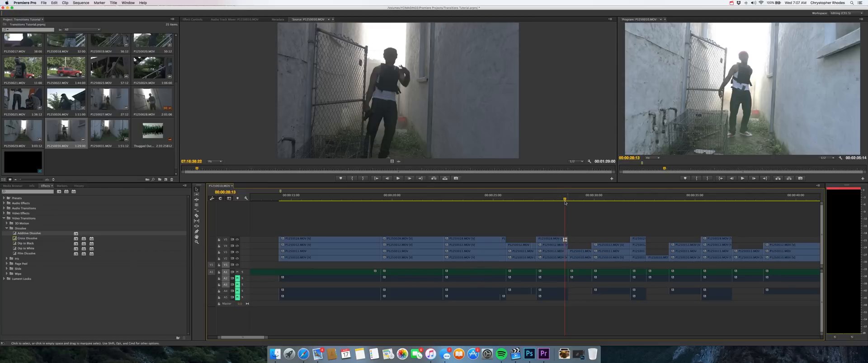
Step: Play back the Additive Dissolve transition repeatedly and save the project
{"action": "key", "text": "space"}
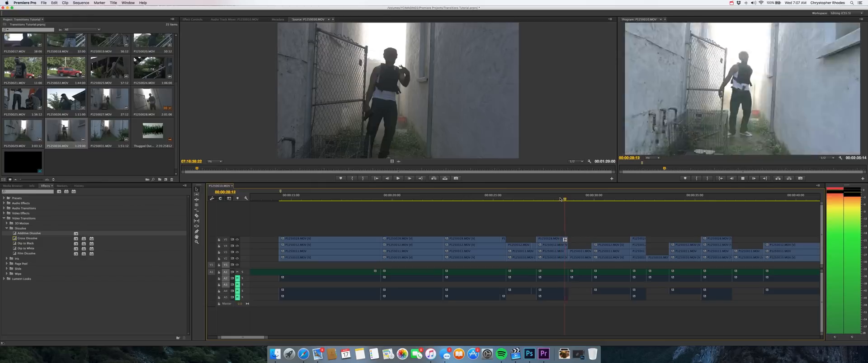
{"action": "left_click", "coordinate": [560, 198]}
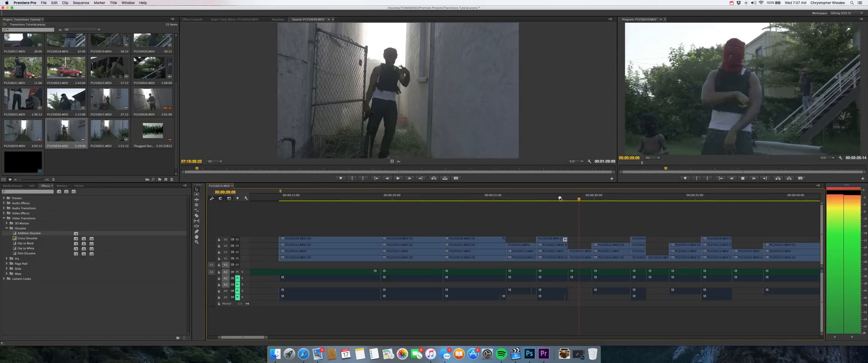
{"action": "left_click", "coordinate": [559, 199]}
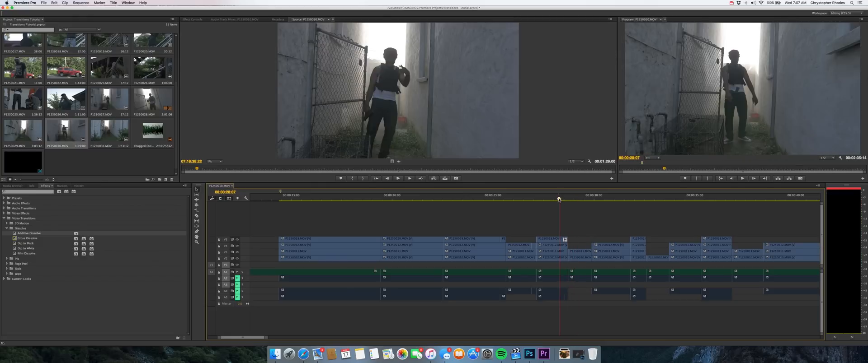
{"action": "key", "text": "space"}
{"action": "left_click", "coordinate": [559, 199]}
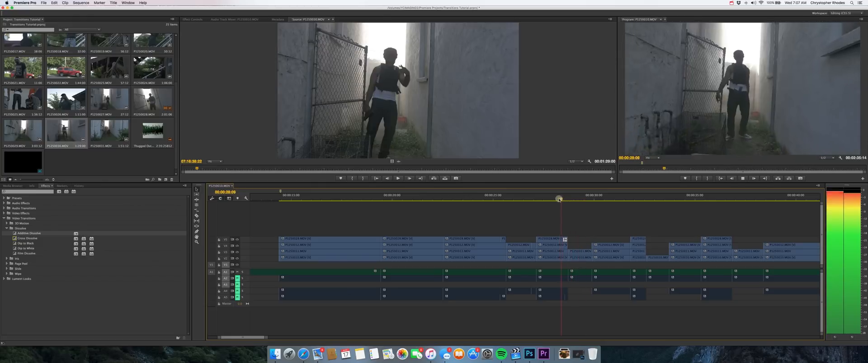
{"action": "key", "text": "space"}
{"action": "key", "text": "super+s"}
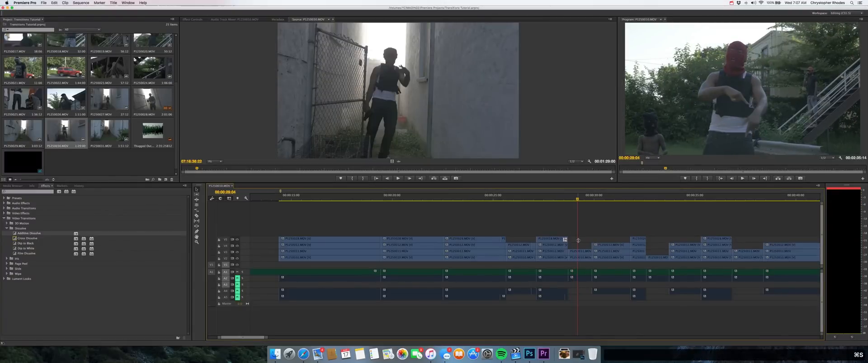
Step: Add a Scale keyframe at 00:00:29:17 to the short clip following the dissolve, on the third video track from the top
{"action": "left_click", "coordinate": [562, 201]}
{"action": "left_click_drag", "start_coordinate": [563, 200], "coordinate": [588, 198]}
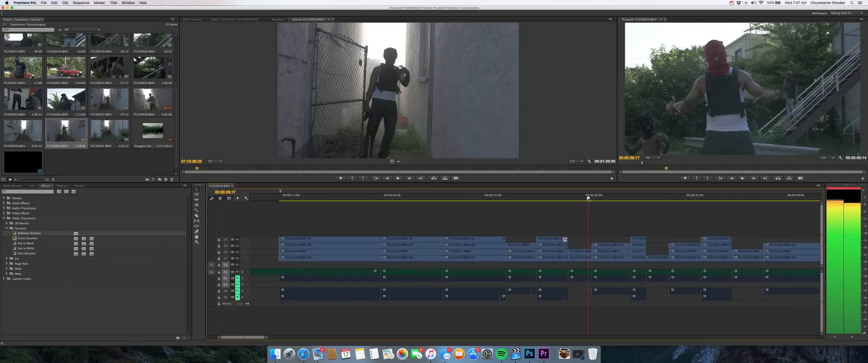
{"action": "left_click", "coordinate": [581, 253]}
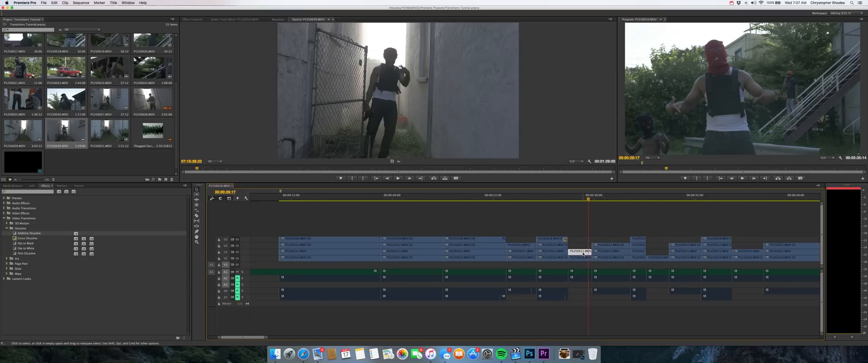
{"action": "left_click", "coordinate": [190, 20]}
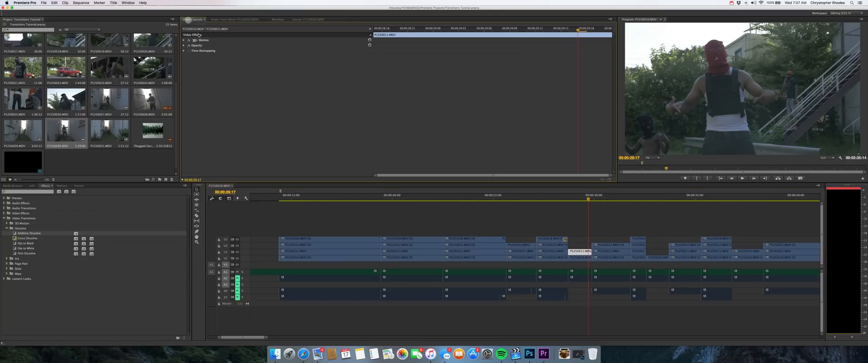
{"action": "left_click", "coordinate": [183, 40]}
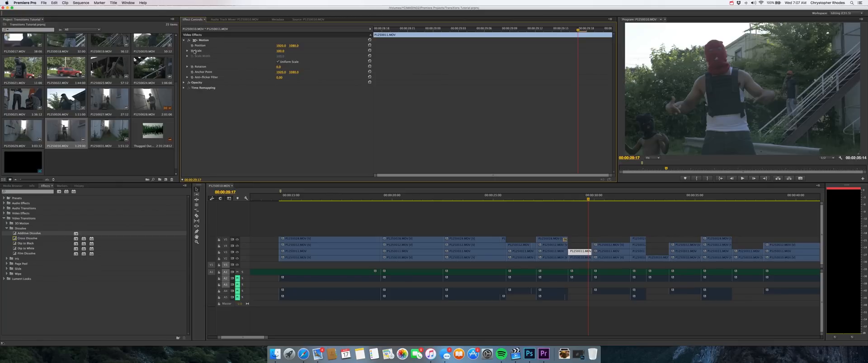
{"action": "left_click", "coordinate": [193, 51]}
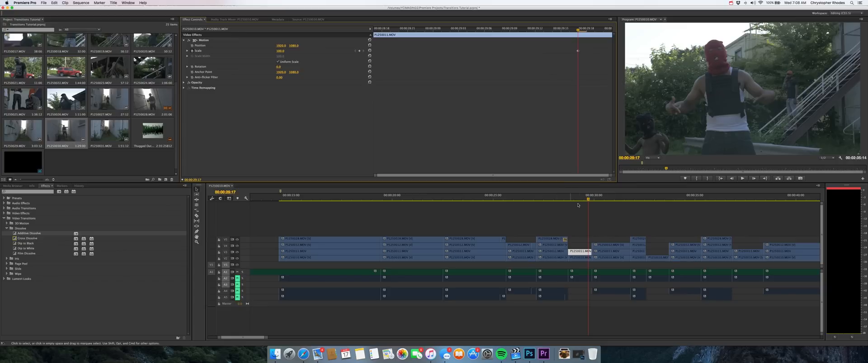
Step: Add a second Scale keyframe with a much larger value at the clip's last frame, 00:00:29:21
{"action": "left_click", "coordinate": [591, 198]}
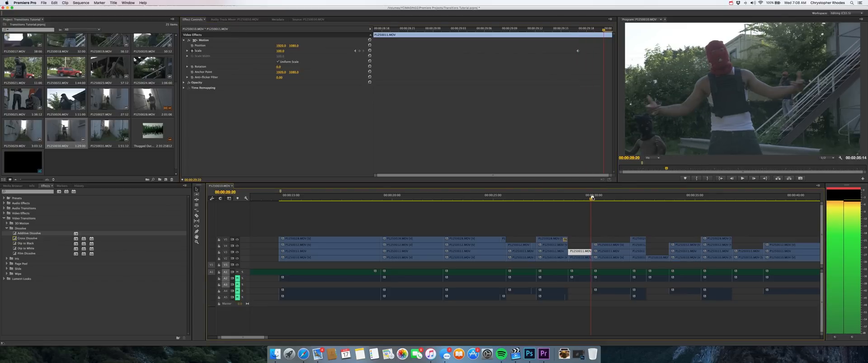
{"action": "left_click_drag", "start_coordinate": [592, 197], "coordinate": [593, 198]}
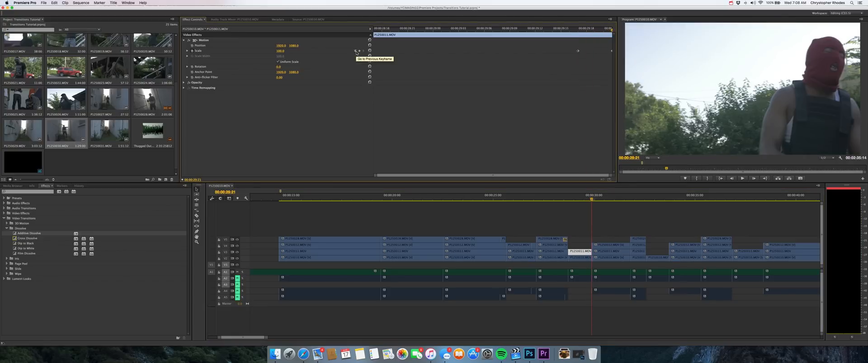
{"action": "left_click", "coordinate": [355, 51]}
{"action": "left_click", "coordinate": [363, 51]}
Step: Play back the keyframed scale zoom into the following clip
{"action": "left_click", "coordinate": [584, 199]}
{"action": "key", "text": "space"}
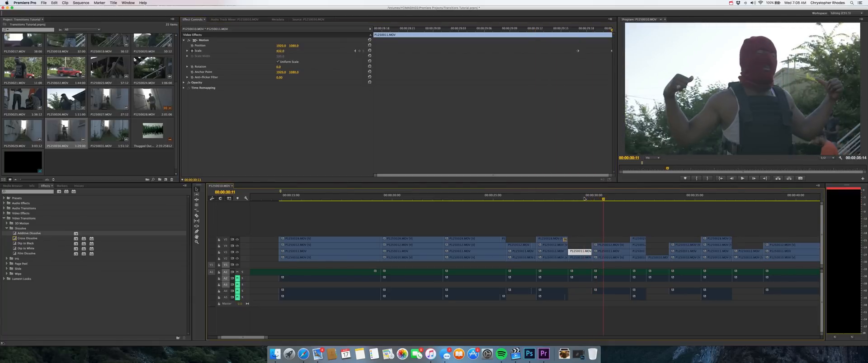
{"action": "key", "text": "space"}
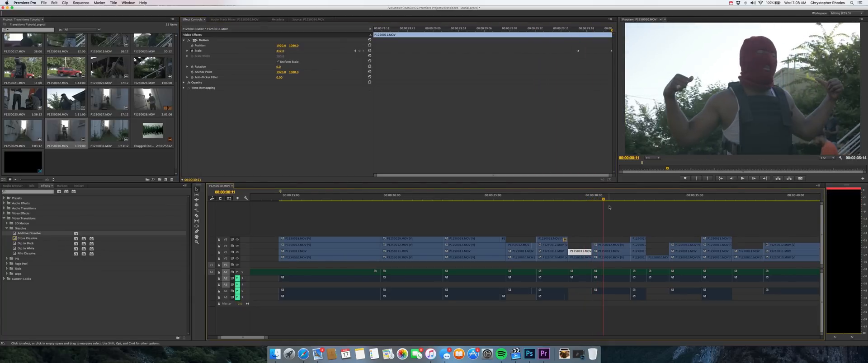
Step: Split the following clip on the second video track from the top at 00:00:31:15, near its end
{"action": "left_click_drag", "start_coordinate": [614, 199], "coordinate": [627, 199]}
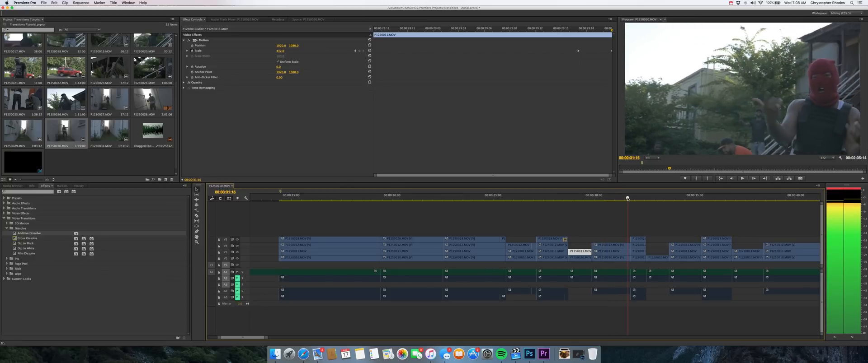
{"action": "key", "text": "c"}
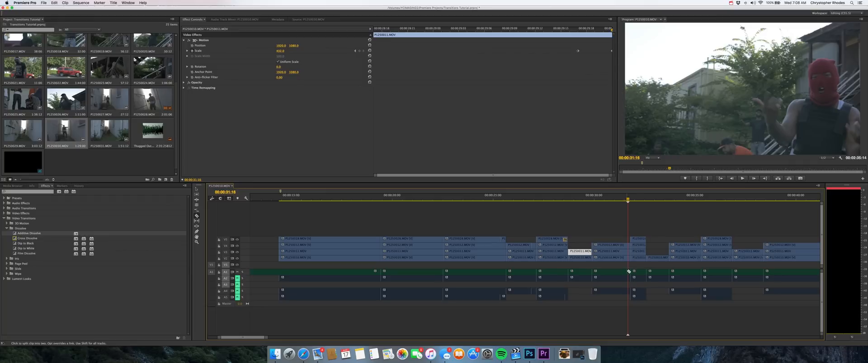
{"action": "left_click_drag", "start_coordinate": [627, 200], "coordinate": [626, 199]}
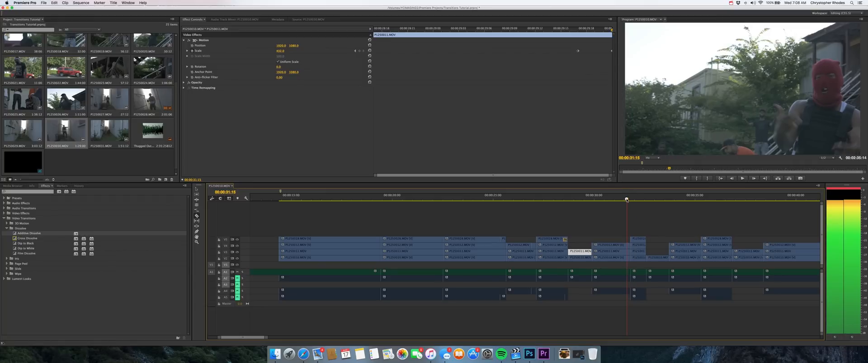
{"action": "left_click", "coordinate": [627, 247]}
{"action": "key", "text": "v"}
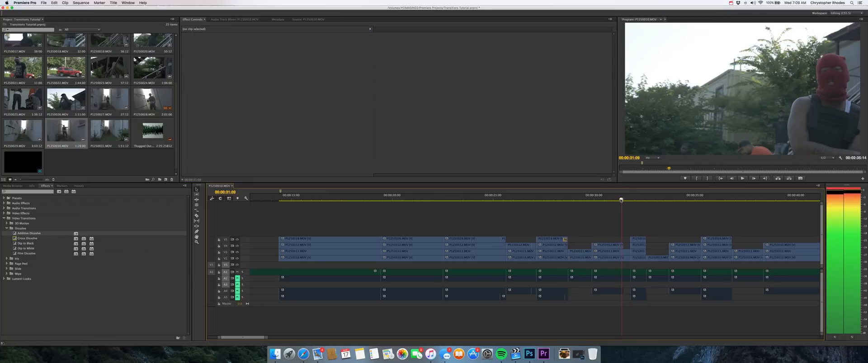
Step: Split the same clip again at 00:00:30:20 to isolate its ending
{"action": "left_click_drag", "start_coordinate": [621, 199], "coordinate": [610, 200]}
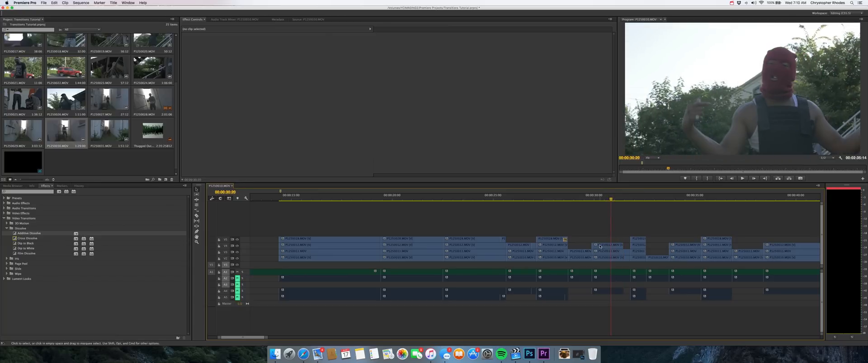
{"action": "key", "text": "c"}
{"action": "left_click", "coordinate": [612, 246]}
{"action": "key", "text": "v"}
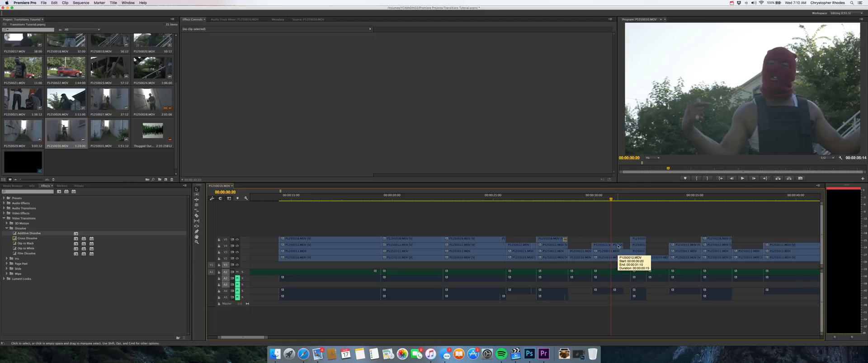
Step: Copy the isolated ending, paste it at 00:00:31:11, and place the duplicate's video directly behind the original on the same track
{"action": "left_click", "coordinate": [618, 246]}
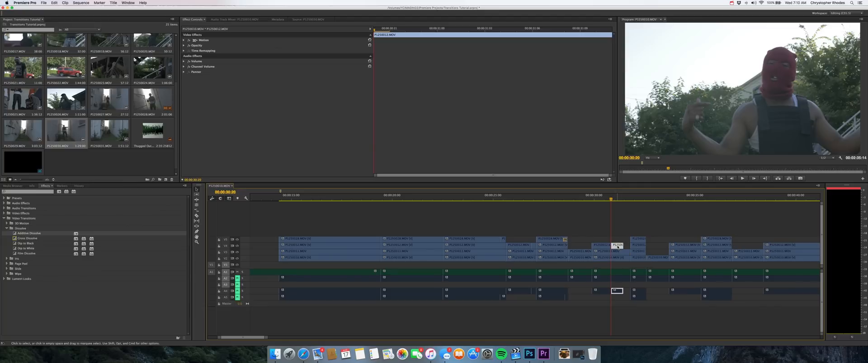
{"action": "key", "text": "super+c"}
{"action": "left_click_drag", "start_coordinate": [610, 199], "coordinate": [624, 199]}
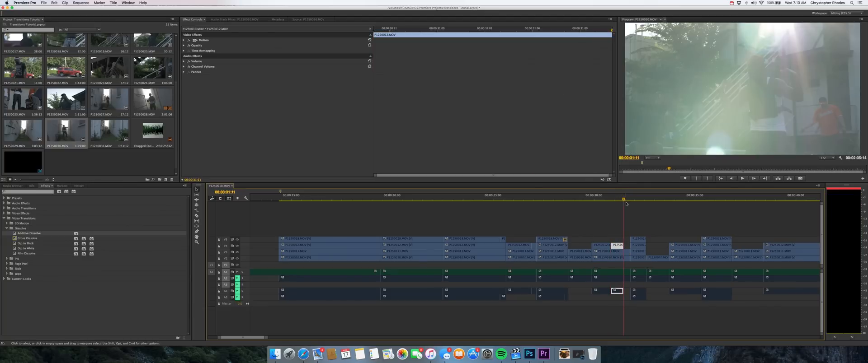
{"action": "key", "text": "super+v"}
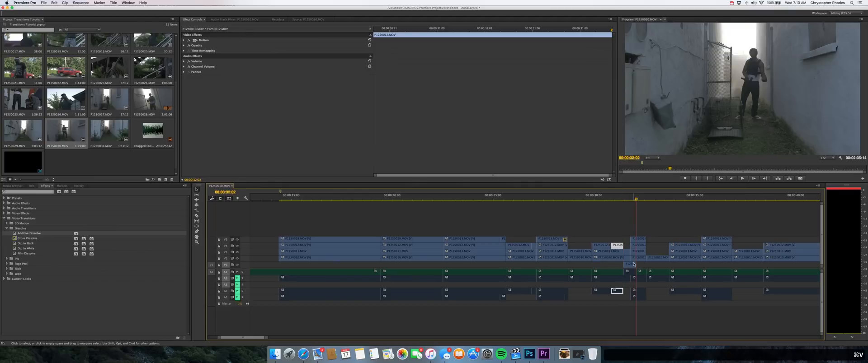
{"action": "left_click_drag", "start_coordinate": [634, 264], "coordinate": [631, 247]}
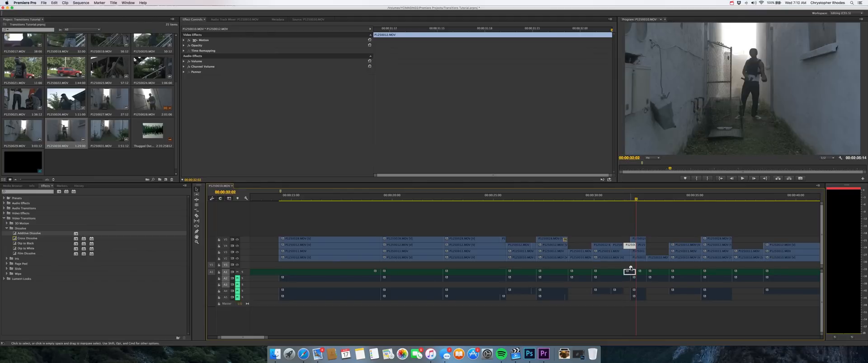
Step: Remove the pasted duplicate's audio from the music track while keeping its video
{"action": "left_click", "coordinate": [631, 267]}
{"action": "left_click", "coordinate": [630, 272]}
{"action": "key", "text": "Delete"}
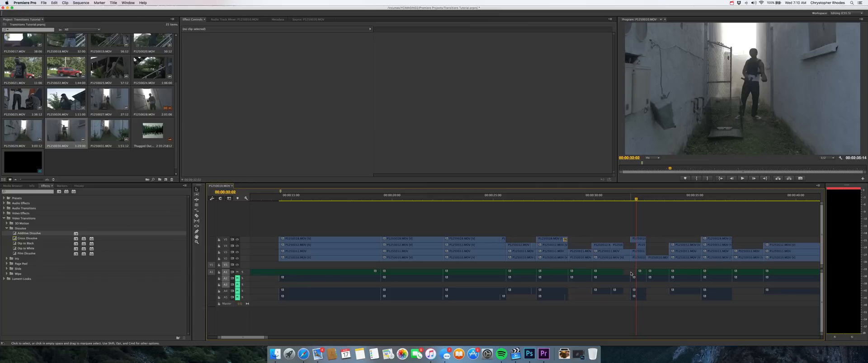
{"action": "key", "text": "super+z"}
Step: Reverse the duplicate clip's playback with the Reverse Speed option
{"action": "left_click", "coordinate": [629, 246]}
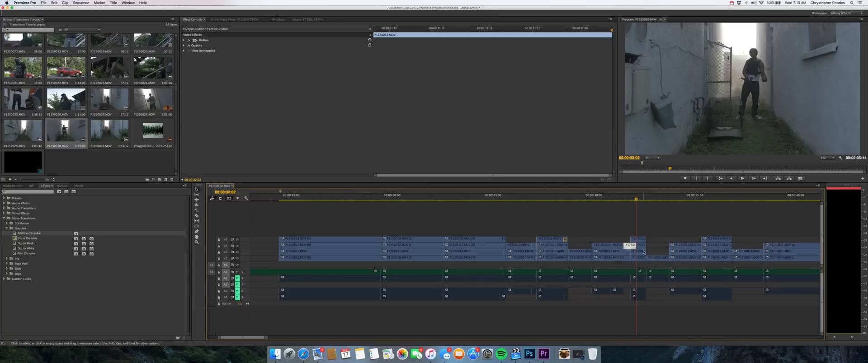
{"action": "key", "text": "super+j"}
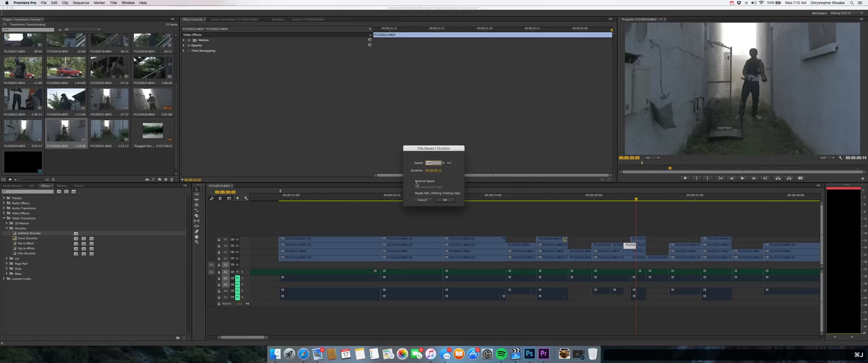
{"action": "left_click", "coordinate": [448, 201]}
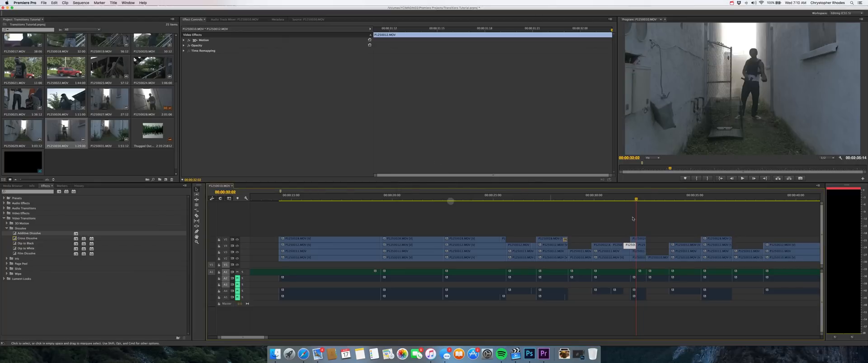
Step: Play back the forward-and-reverse transition from before the split and save the project
{"action": "left_click", "coordinate": [608, 200]}
{"action": "key", "text": "space"}
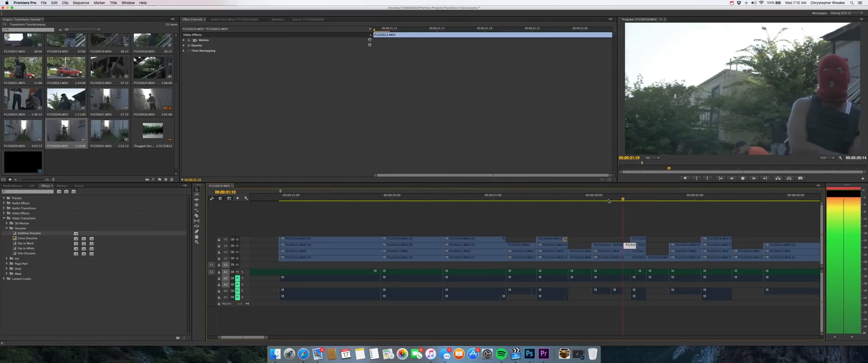
{"action": "left_click", "coordinate": [608, 200]}
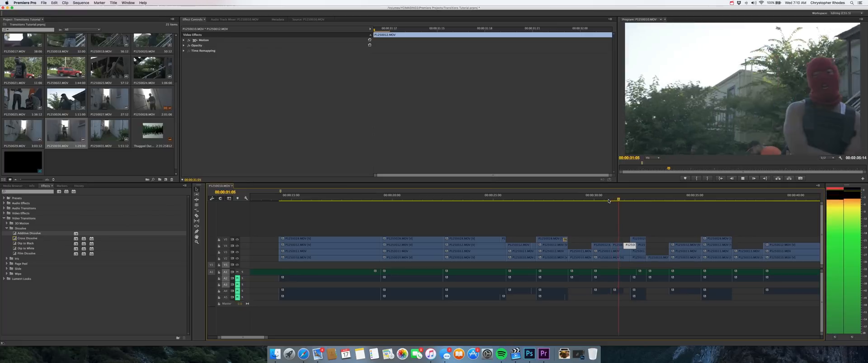
{"action": "key", "text": "space"}
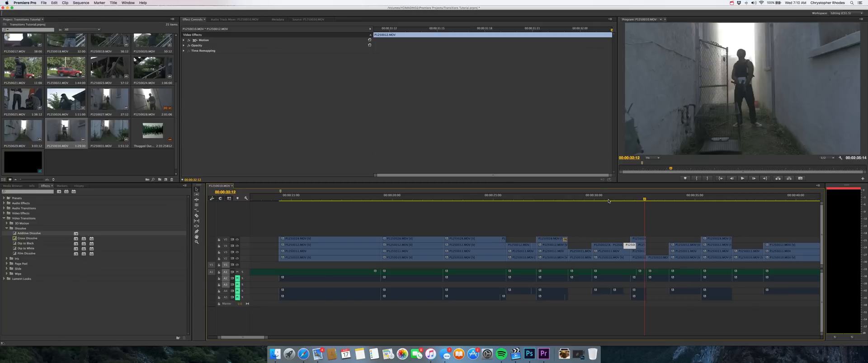
{"action": "mouse_move", "coordinate": [645, 200]}
{"action": "left_mouse_down"}
{"action": "mouse_move", "coordinate": [656, 198]}
{"action": "mouse_move", "coordinate": [643, 199]}
{"action": "left_mouse_up"}
{"action": "key", "text": "super+s"}
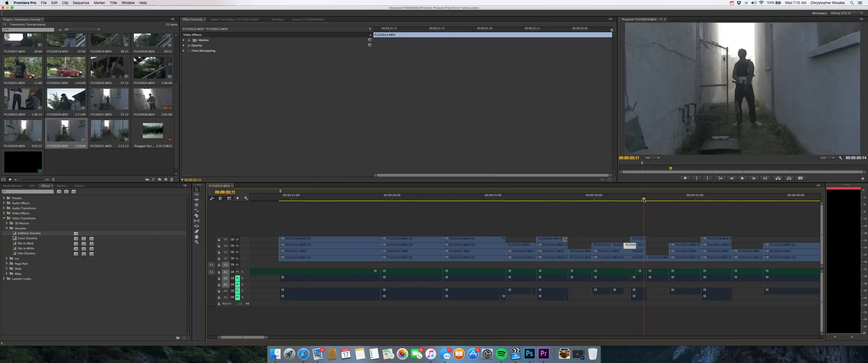
Step: Play ahead to the next masked-performer clip and split it on the second video track from the top at 00:00:34:05
{"action": "key", "text": "space"}
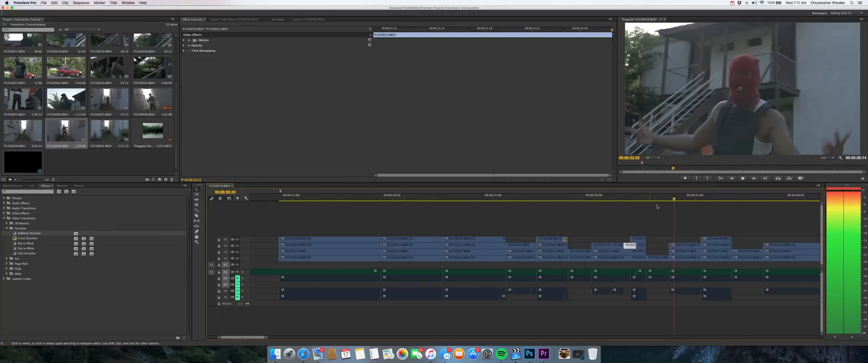
{"action": "key", "text": "space"}
{"action": "left_click_drag", "start_coordinate": [684, 199], "coordinate": [675, 201]}
{"action": "key", "text": "space"}
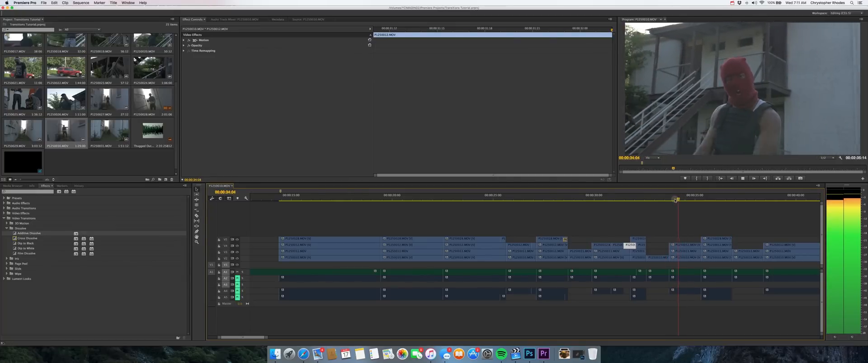
{"action": "key", "text": "space"}
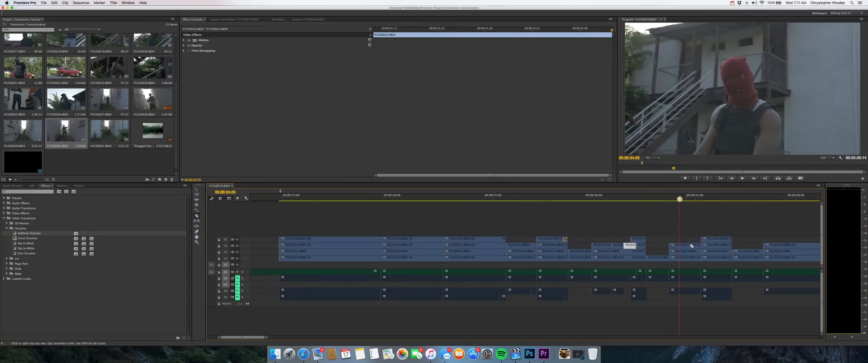
{"action": "left_click", "coordinate": [679, 246]}
Step: Split the same clip again at 00:00:34:11 to isolate a short segment
{"action": "key", "text": "super+equal"}
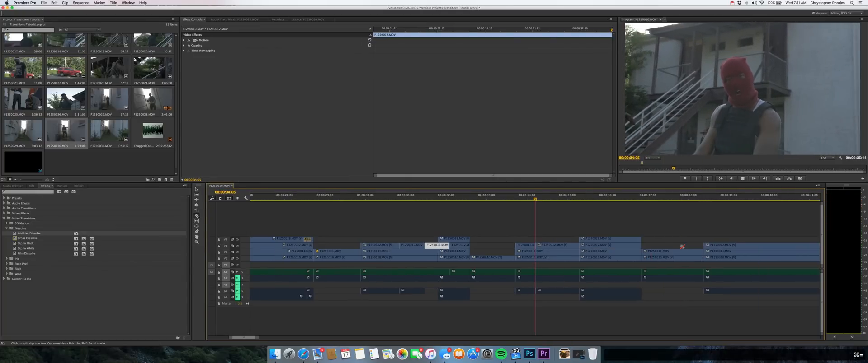
{"action": "left_click", "coordinate": [536, 201]}
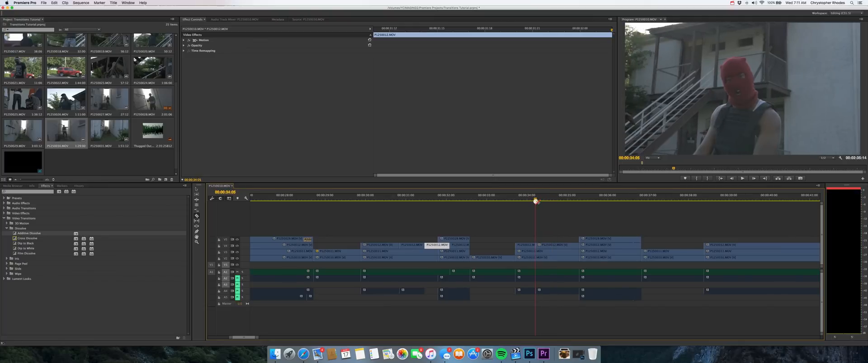
{"action": "left_click_drag", "start_coordinate": [536, 200], "coordinate": [545, 200]}
{"action": "left_click", "coordinate": [545, 245]}
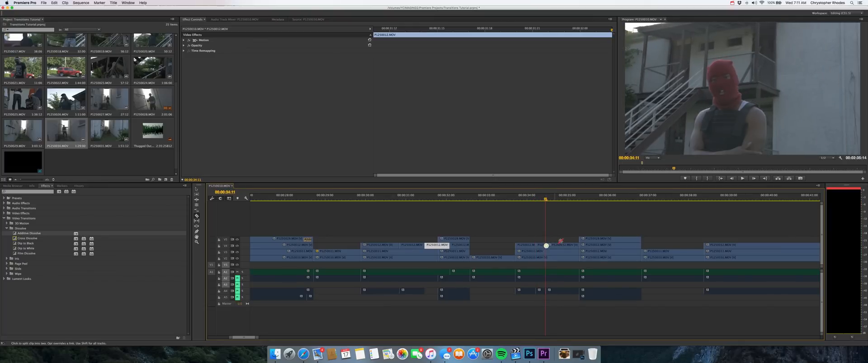
Step: Split the isolated short segment starting at 00:00:34:05 into six tiny, equal pieces on the second video track from the top
{"action": "left_click", "coordinate": [535, 199]}
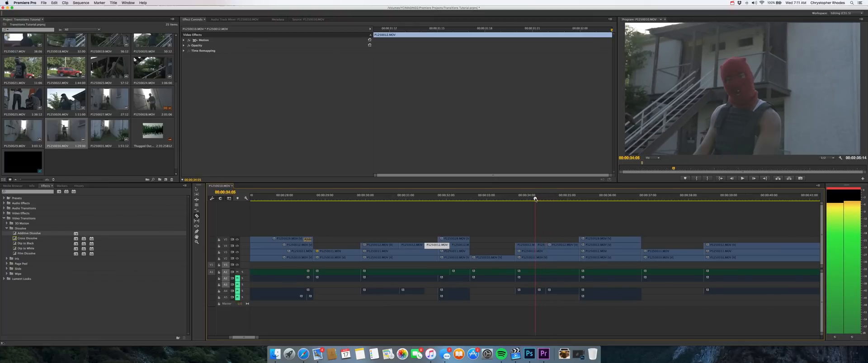
{"action": "key", "text": "super+equal"}
{"action": "key", "text": "super+equal"}
{"action": "key", "text": "super+equal"}
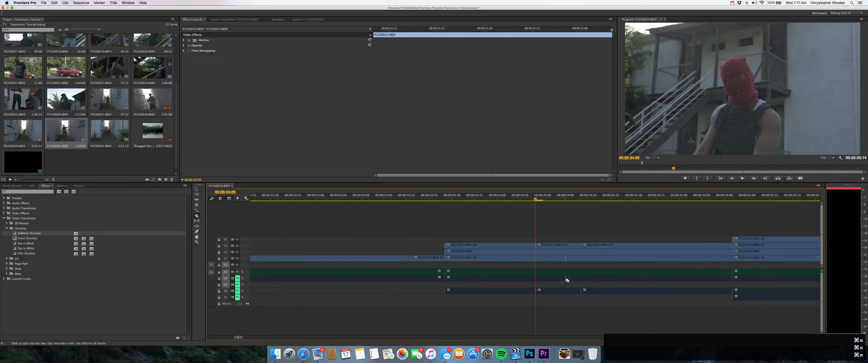
{"action": "left_click", "coordinate": [546, 246]}
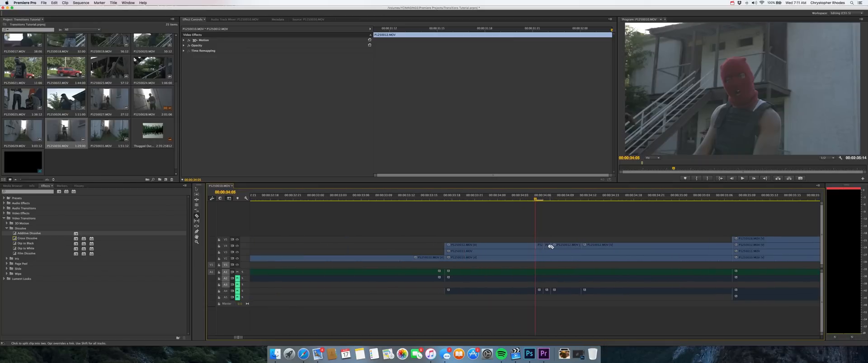
{"action": "left_click", "coordinate": [560, 246]}
{"action": "left_click", "coordinate": [568, 246]}
{"action": "left_click", "coordinate": [576, 246]}
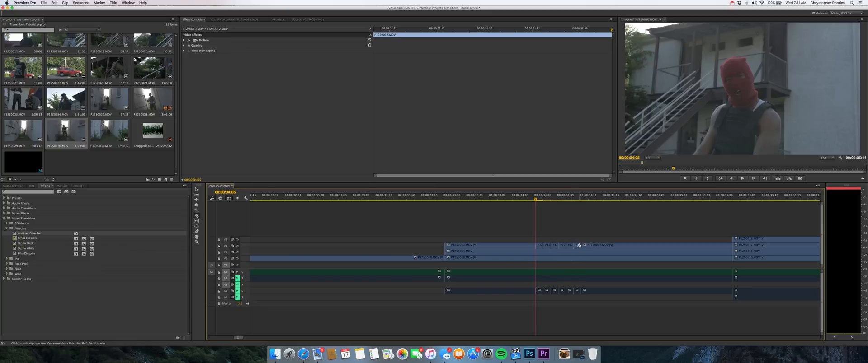
Step: Try to delete the first, third, fifth and sixth tiny pieces, and undo the deletion
{"action": "key", "text": "v"}
{"action": "left_click", "coordinate": [540, 247]}
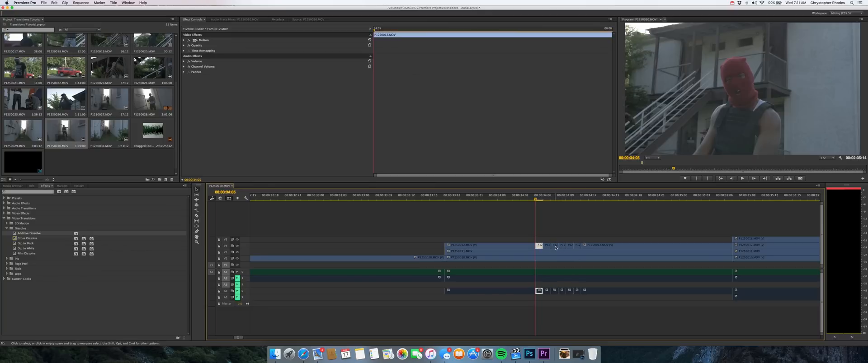
{"action": "left_click", "coordinate": [555, 248], "text": "shift"}
{"action": "left_click", "coordinate": [569, 247], "text": "shift"}
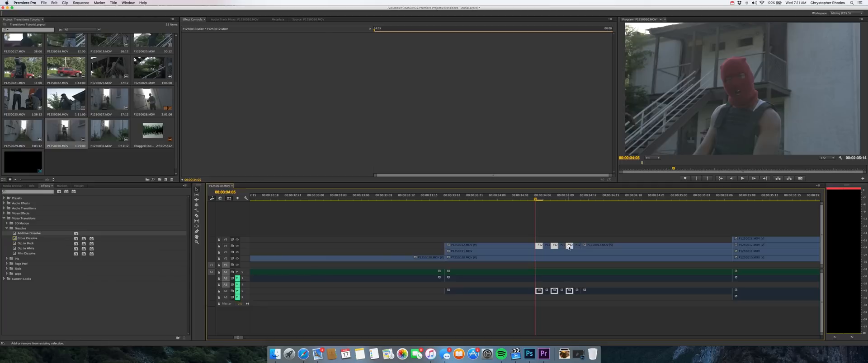
{"action": "left_click", "coordinate": [578, 247], "text": "shift"}
{"action": "key", "text": "Delete"}
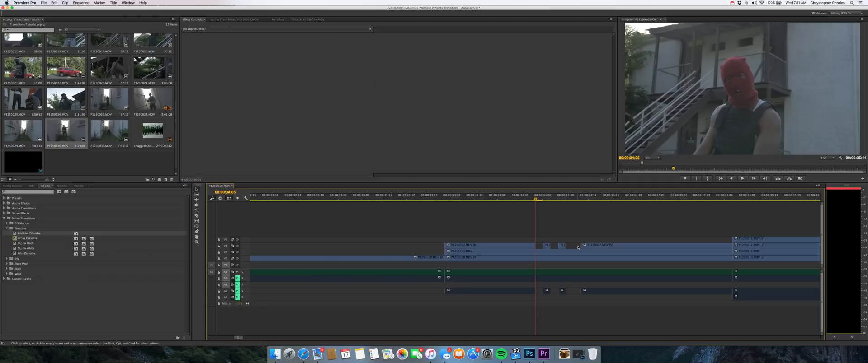
{"action": "key", "text": "super+z"}
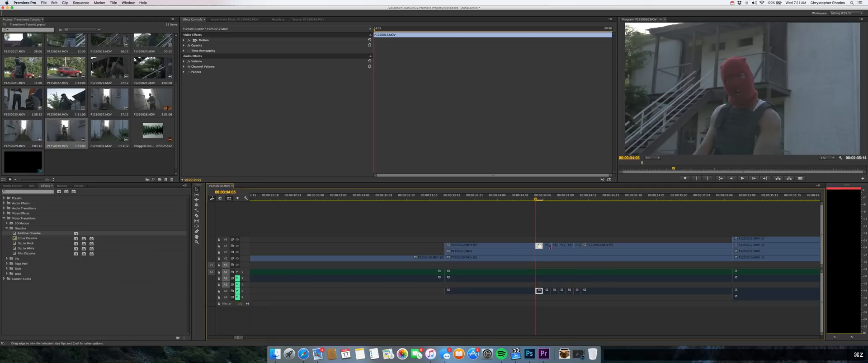
Step: Delete the first, third and fifth tiny pieces of the masked-performer clip, leaving gaps between the remaining ones
{"action": "left_click", "coordinate": [555, 246], "text": "shift"}
{"action": "left_click", "coordinate": [569, 247], "text": "shift"}
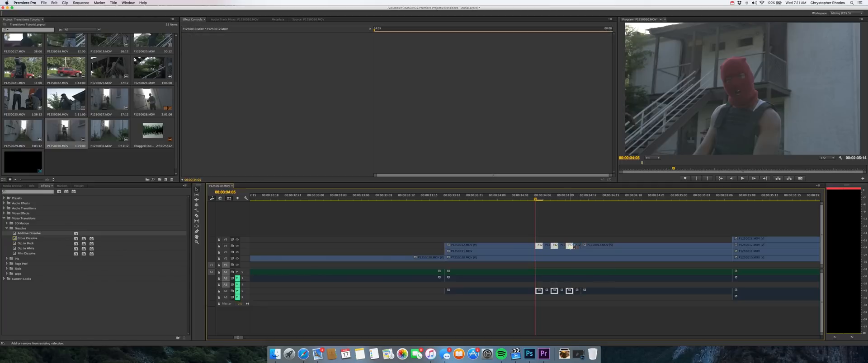
{"action": "key", "text": "Delete"}
Step: Play back the frame-cut transition from 00:00:34:03 and save the project
{"action": "key", "text": "super+minus"}
{"action": "key", "text": "super+minus"}
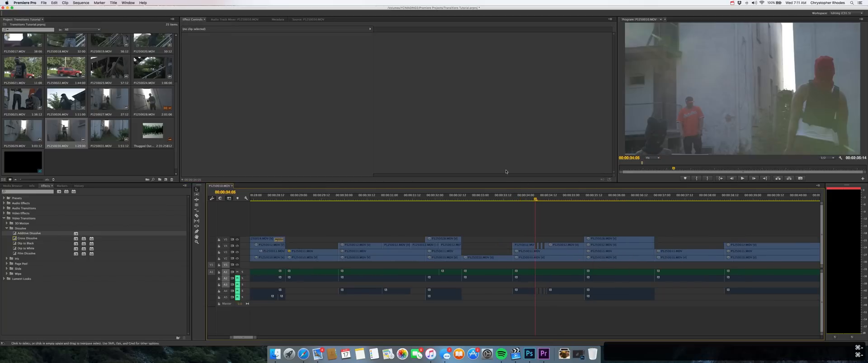
{"action": "key", "text": "Left"}
{"action": "key", "text": "Left"}
{"action": "key", "text": "super+minus"}
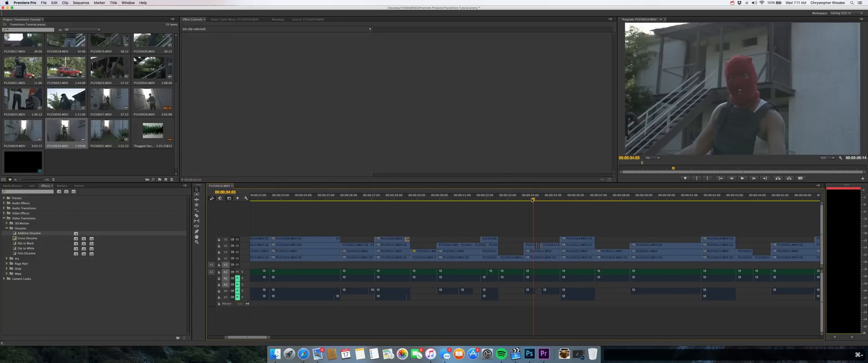
{"action": "key", "text": "super+equal"}
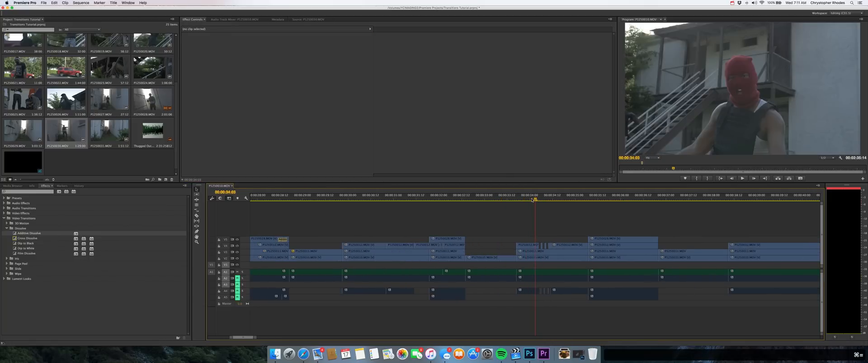
{"action": "key", "text": "space"}
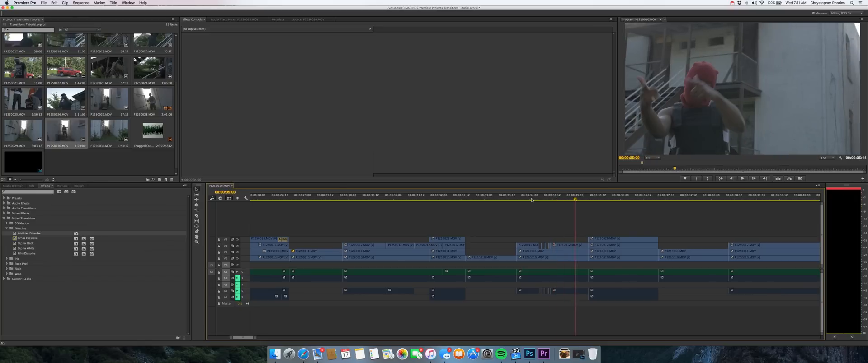
{"action": "key", "text": "space"}
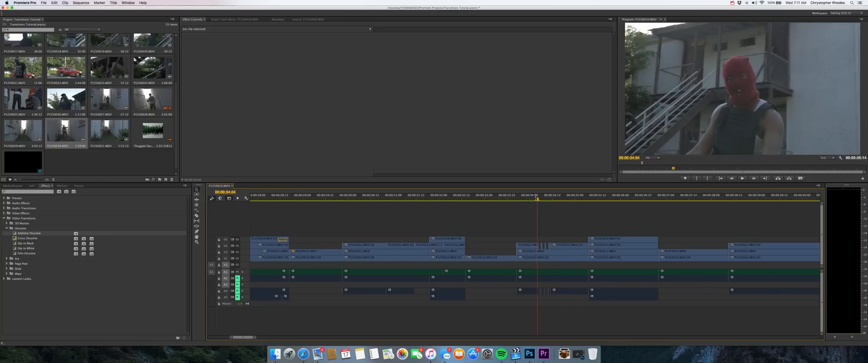
{"action": "left_click_drag", "start_coordinate": [537, 198], "coordinate": [533, 199]}
{"action": "key", "text": "super+s"}
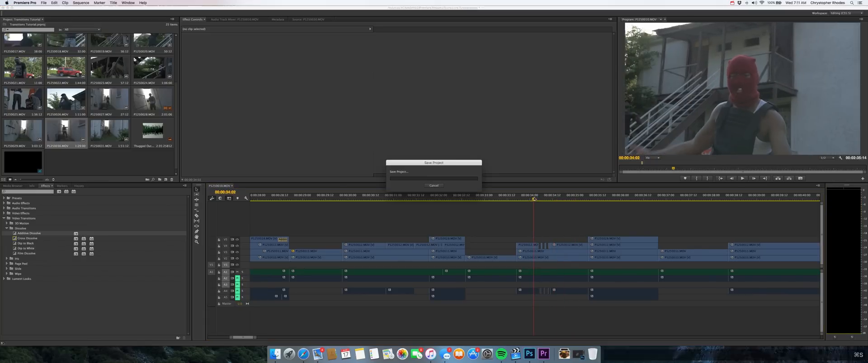
Step: Delete the remaining part of the clip after the tiny pieces and play back the frame-cut transition
{"action": "left_click", "coordinate": [561, 247]}
{"action": "key", "text": "Delete"}
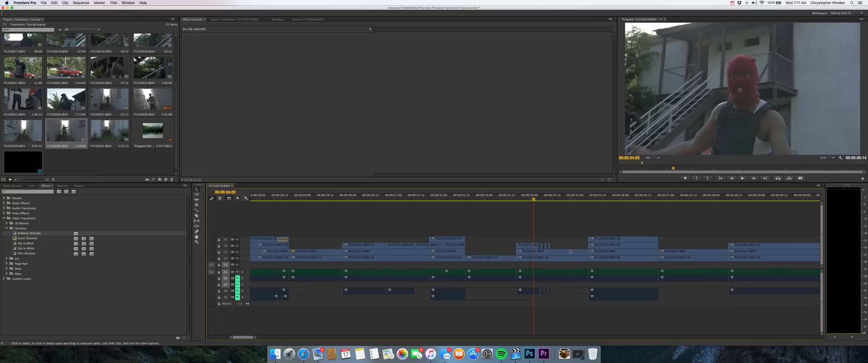
{"action": "key", "text": "space"}
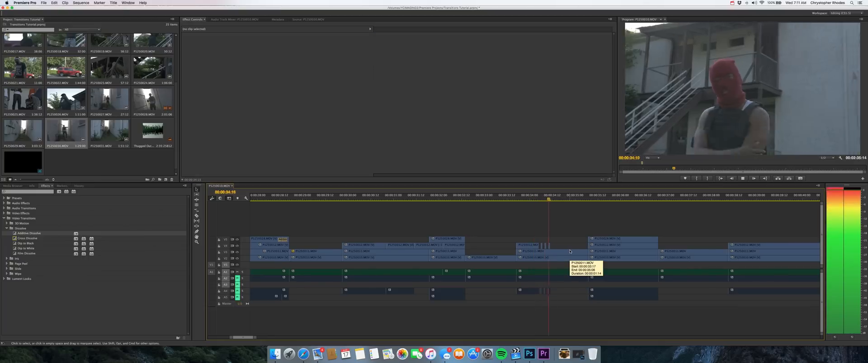
{"action": "key", "text": "space"}
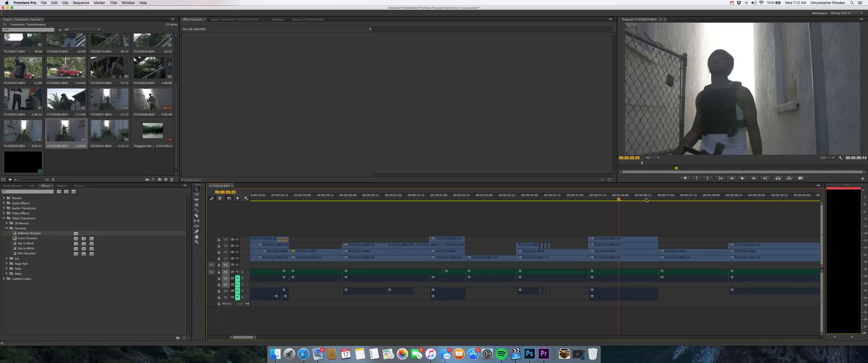
Step: Play through the end of the following alley-performer clip on the top track to look for a cut point
{"action": "key", "text": "super+minus"}
{"action": "key", "text": "super+equal"}
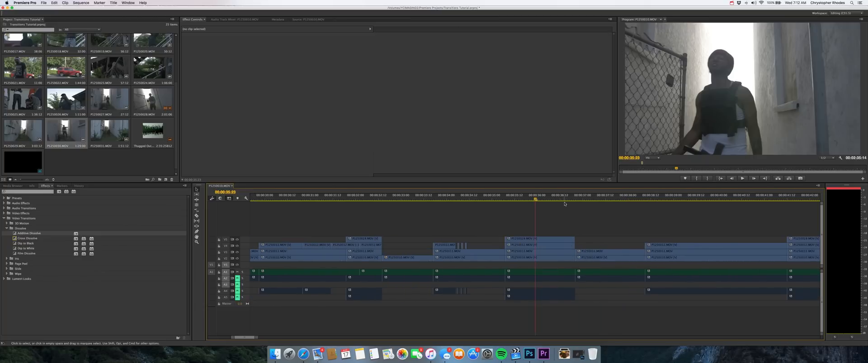
{"action": "key", "text": "super+minus"}
{"action": "key", "text": "space"}
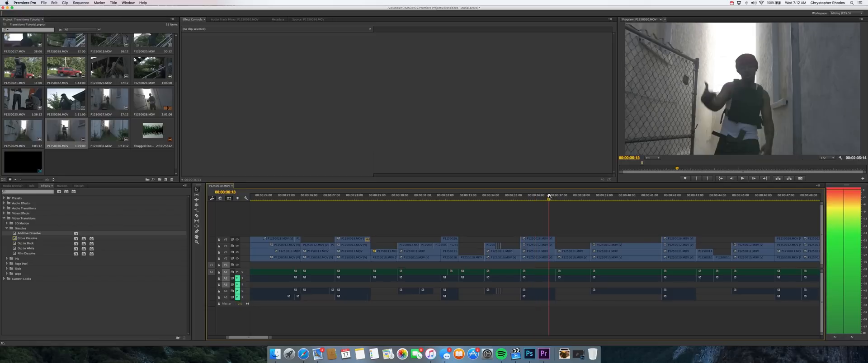
{"action": "key", "text": "space"}
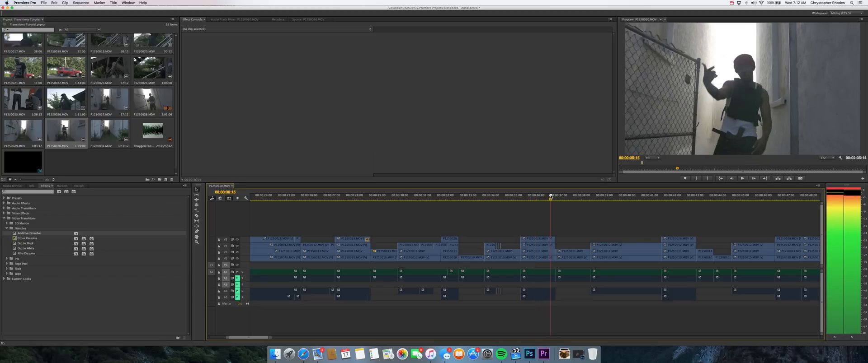
{"action": "scroll", "coordinate": [534, 213], "scroll_direction": "up", "scroll_amount": 5}
{"action": "scroll", "coordinate": [534, 212], "scroll_direction": "up", "scroll_amount": 5}
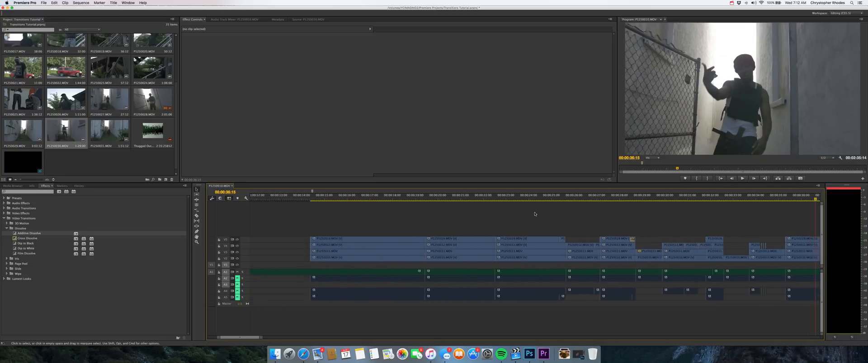
{"action": "scroll", "coordinate": [534, 213], "scroll_direction": "down", "scroll_amount": 5}
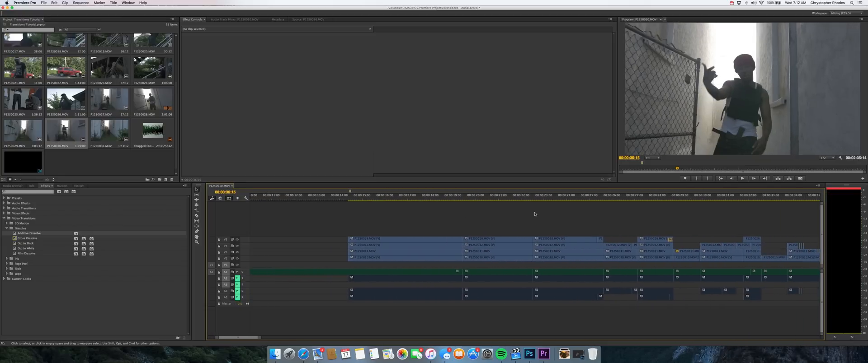
{"action": "key", "text": "="}
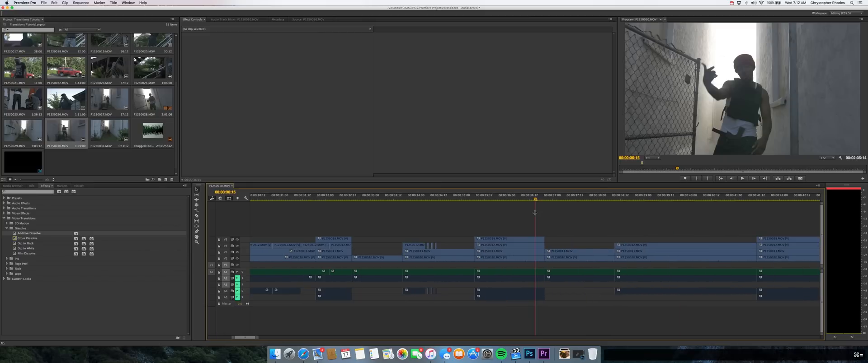
{"action": "key", "text": "space"}
{"action": "left_click_drag", "start_coordinate": [542, 197], "coordinate": [538, 196]}
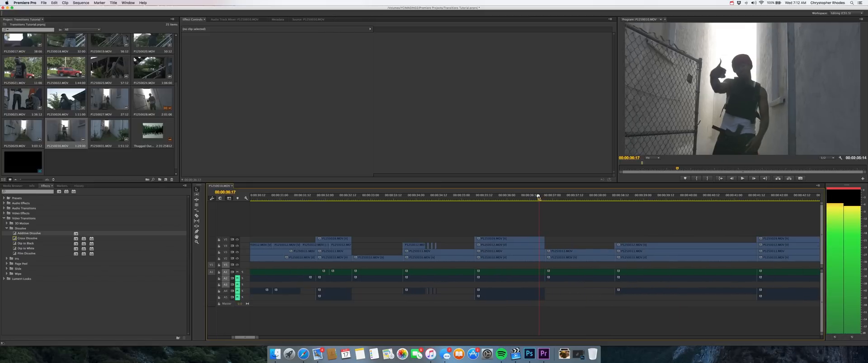
Step: Split the alley-performer clip on the top video track near its end, at 00:00:36:16
{"action": "scroll", "coordinate": [529, 241], "scroll_direction": "up", "scroll_amount": 3}
{"action": "scroll", "coordinate": [528, 242], "scroll_direction": "down", "scroll_amount": 2}
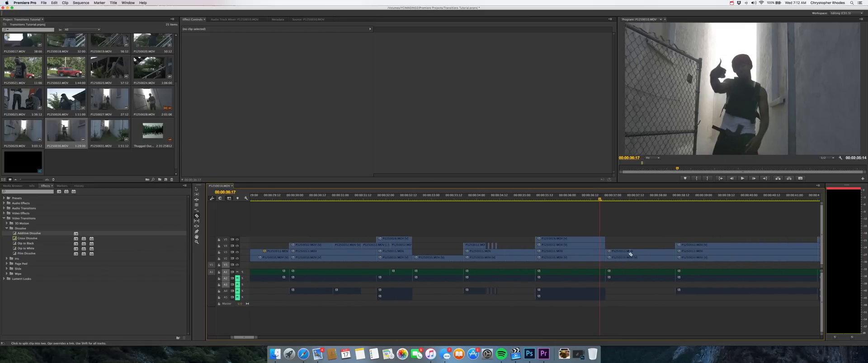
{"action": "left_click", "coordinate": [597, 200]}
{"action": "key", "text": "c"}
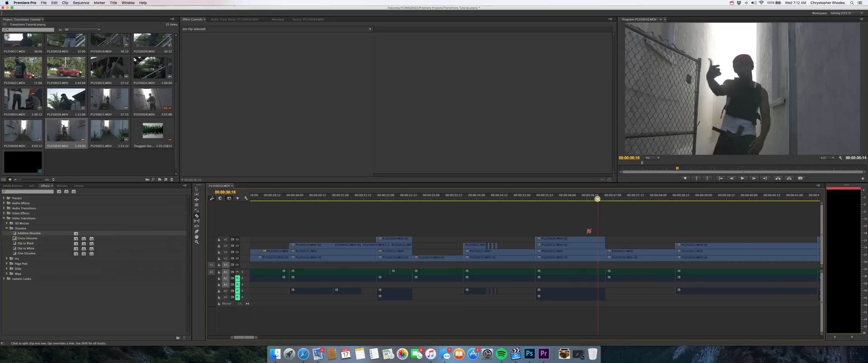
{"action": "scroll", "coordinate": [588, 231], "scroll_direction": "up", "scroll_amount": 5}
{"action": "scroll", "coordinate": [588, 231], "scroll_direction": "down", "scroll_amount": 5}
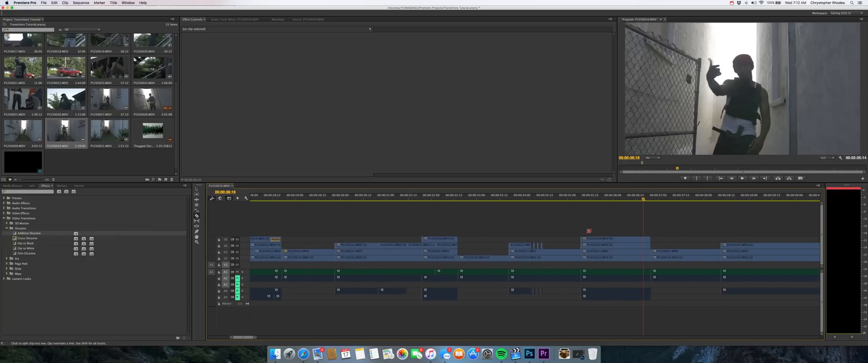
{"action": "key", "text": "super+z"}
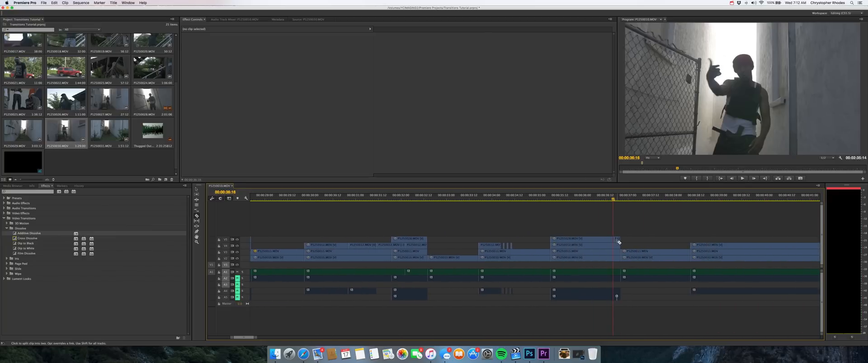
Step: Speed up the short end segment of the alley-performer clip and extend it back to the clip's original end point
{"action": "key", "text": "v"}
{"action": "left_click", "coordinate": [616, 240]}
{"action": "key", "text": "super+j"}
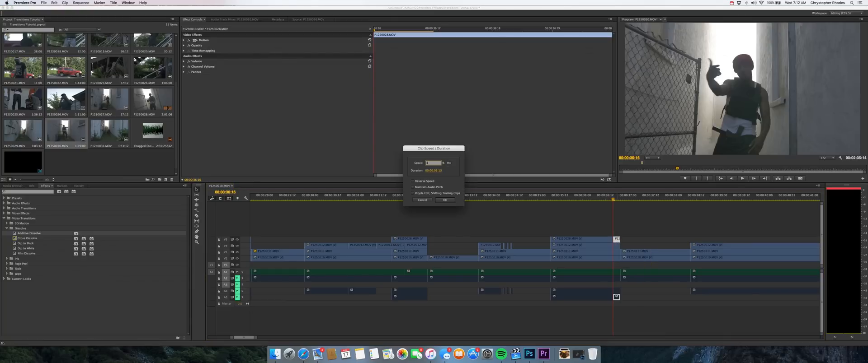
{"action": "key", "text": "Return"}
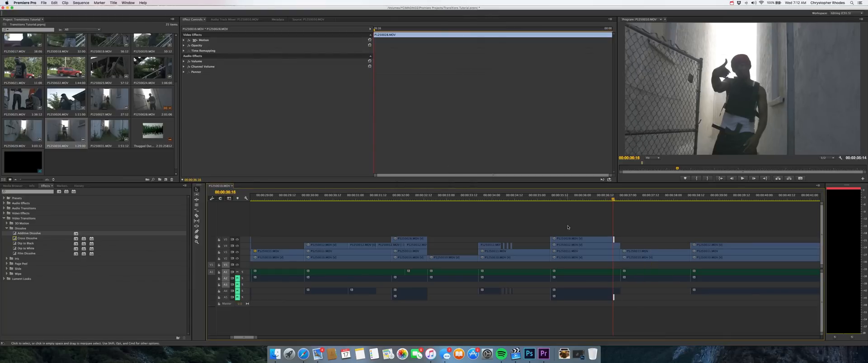
{"action": "left_click_drag", "start_coordinate": [613, 240], "coordinate": [620, 240]}
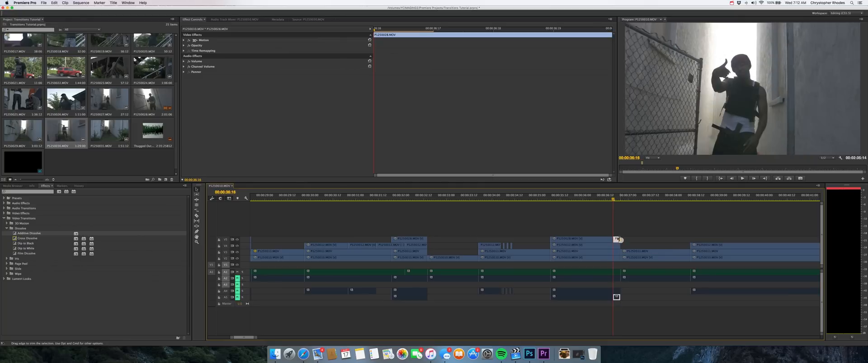
Step: Apply an Additive Dissolve at the cut before the sped-up alley-performer segment, shift it over the segment, and play back the result
{"action": "left_click", "coordinate": [16, 233]}
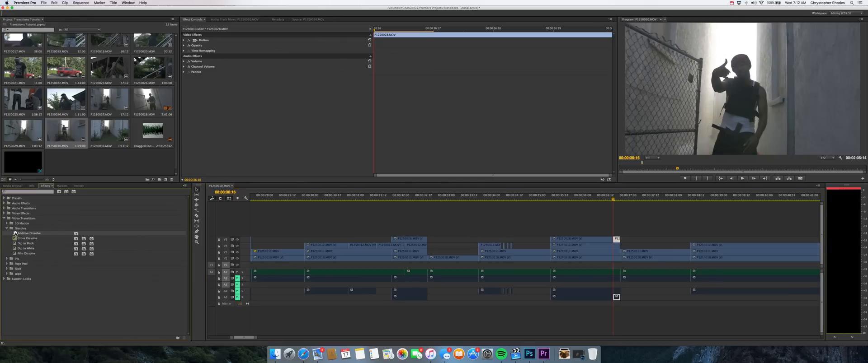
{"action": "left_click_drag", "start_coordinate": [253, 218], "coordinate": [615, 240]}
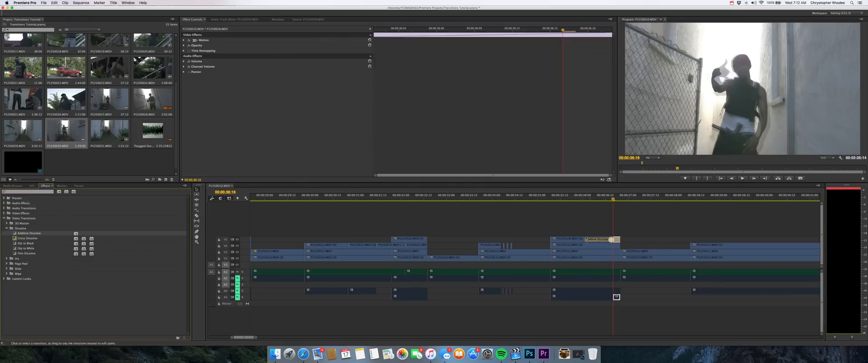
{"action": "left_click", "coordinate": [605, 240]}
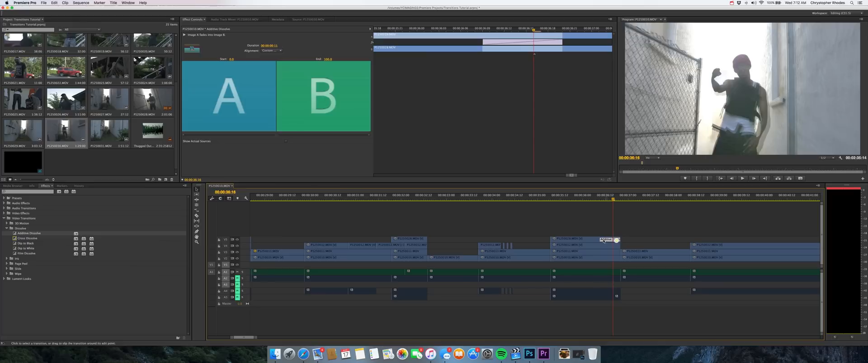
{"action": "left_click_drag", "start_coordinate": [604, 241], "coordinate": [609, 240]}
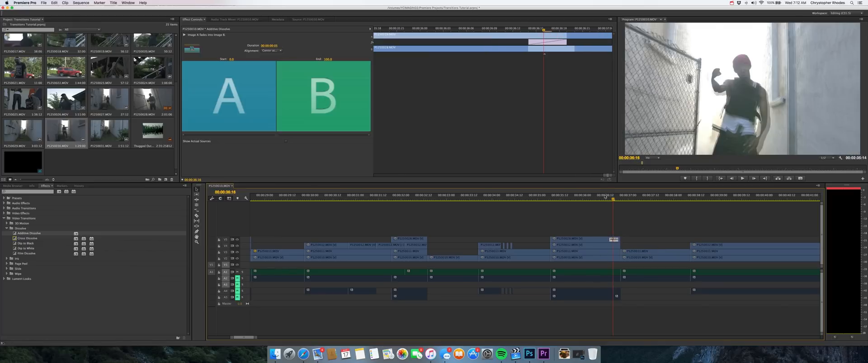
{"action": "left_click", "coordinate": [604, 197]}
{"action": "key", "text": "space"}
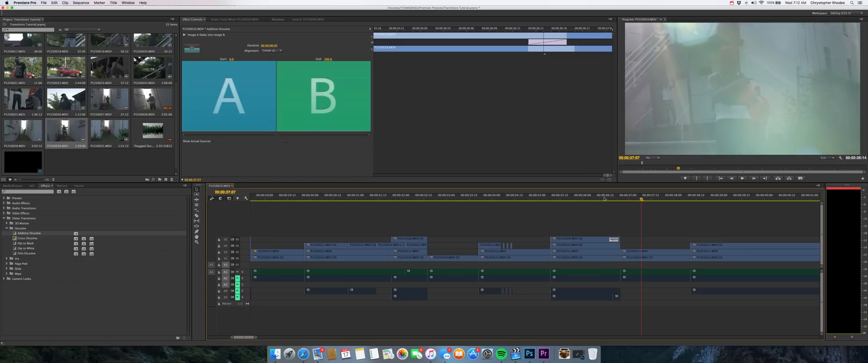
Step: Add a Scale keyframe at 00:00:38:01, near the end of the clip that follows the alley-performer shot
{"action": "key", "text": "minus"}
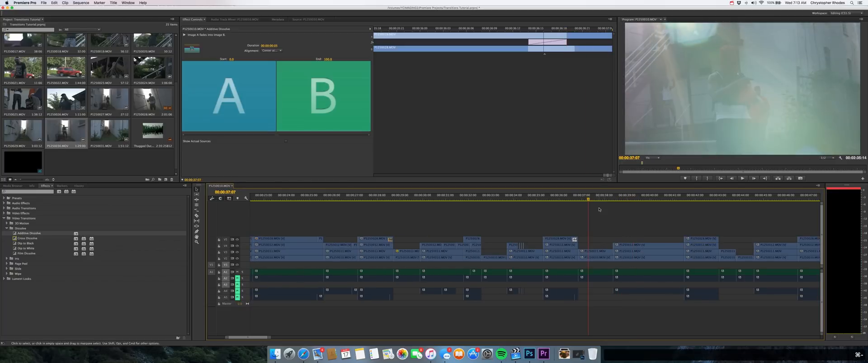
{"action": "key", "text": "super+equal"}
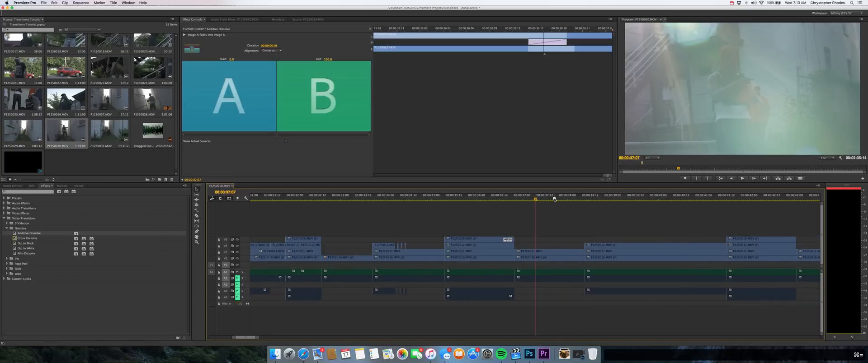
{"action": "left_click_drag", "start_coordinate": [555, 197], "coordinate": [566, 208]}
{"action": "left_click", "coordinate": [565, 253]}
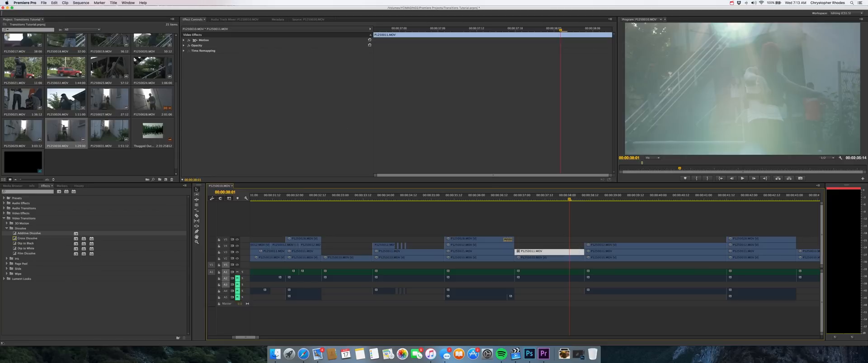
{"action": "left_click", "coordinate": [183, 40]}
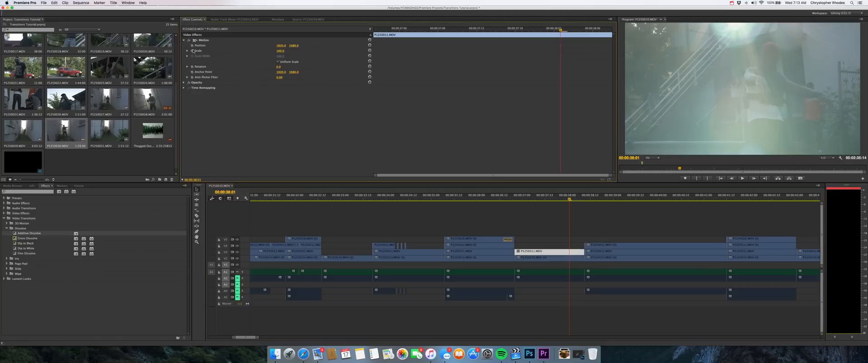
{"action": "left_click", "coordinate": [192, 51]}
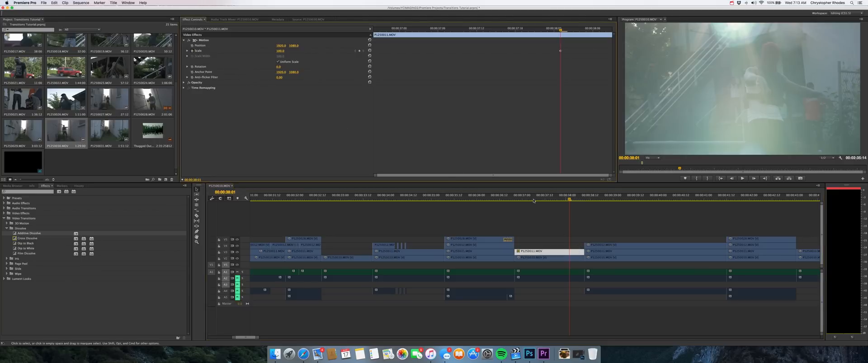
Step: Add a second Scale keyframe at the clip's end, 00:00:38:09, with a much larger scale value for a zoom-in
{"action": "left_click", "coordinate": [579, 198]}
{"action": "left_click_drag", "start_coordinate": [579, 198], "coordinate": [585, 198]}
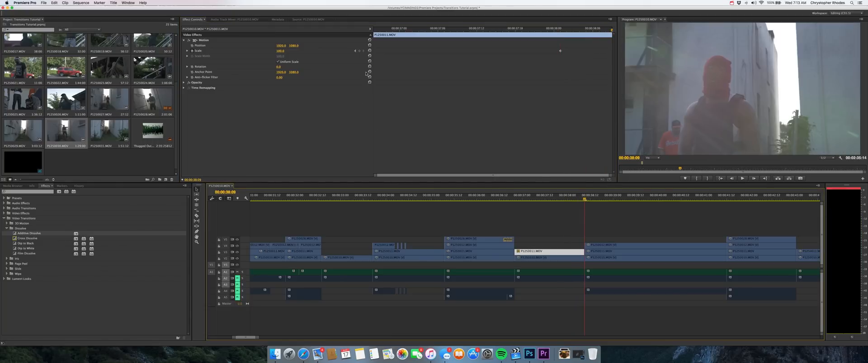
{"action": "left_click", "coordinate": [359, 51]}
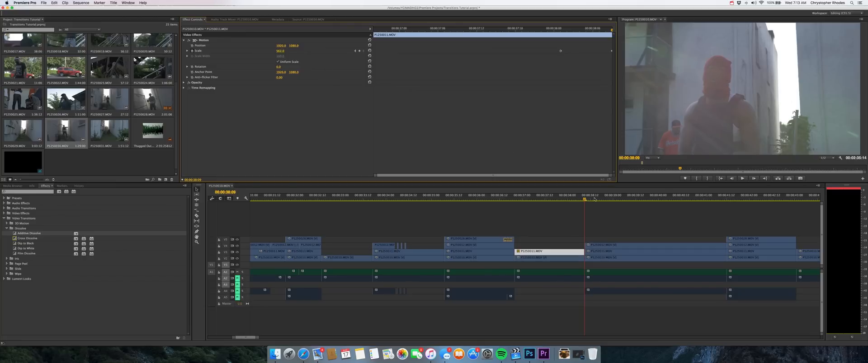
Step: Add a Scale keyframe at the very start of the next clip, the one with the red-masked performer
{"action": "left_click", "coordinate": [606, 246]}
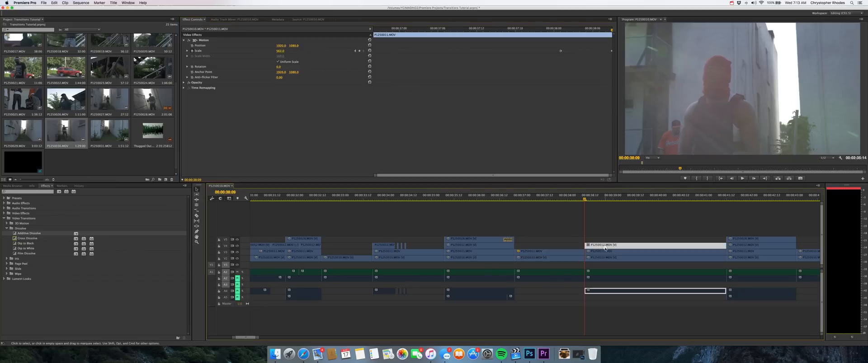
{"action": "left_click", "coordinate": [594, 227]}
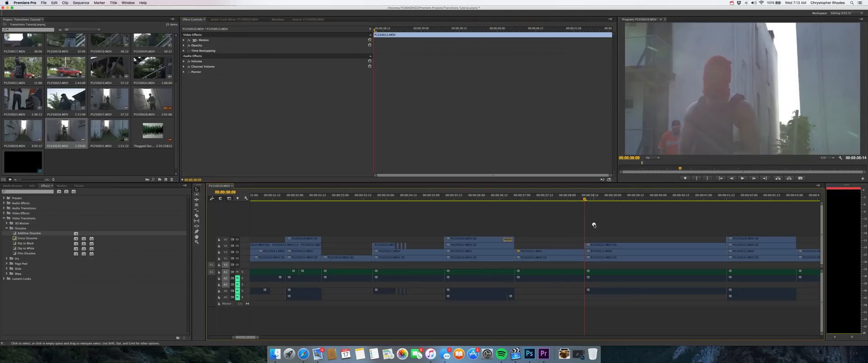
{"action": "left_click", "coordinate": [605, 246]}
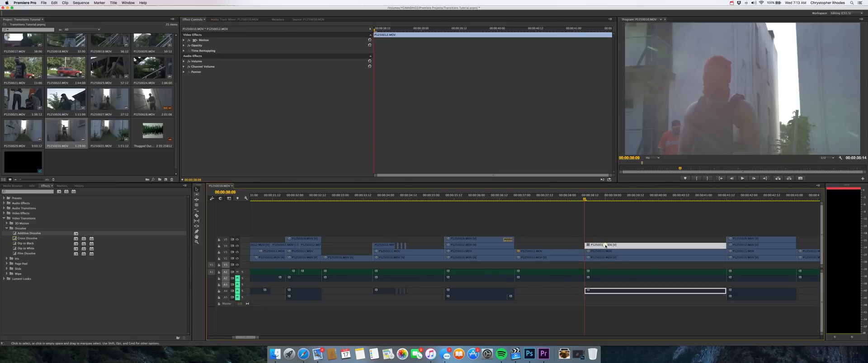
{"action": "left_click", "coordinate": [184, 41]}
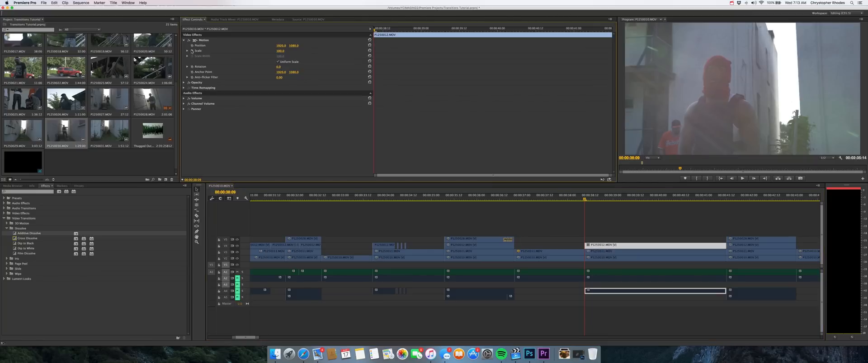
{"action": "left_click", "coordinate": [192, 51]}
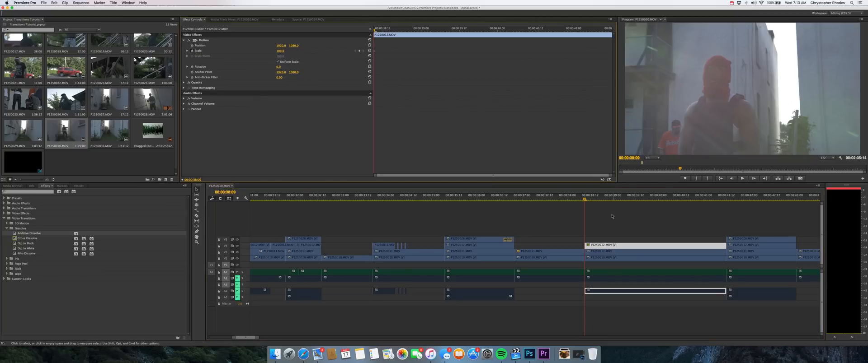
Step: Keyframe the red-masked clip's Scale at 100 at 00:00:38:17 and set its starting keyframe to 600
{"action": "left_click_drag", "start_coordinate": [584, 201], "coordinate": [599, 199]}
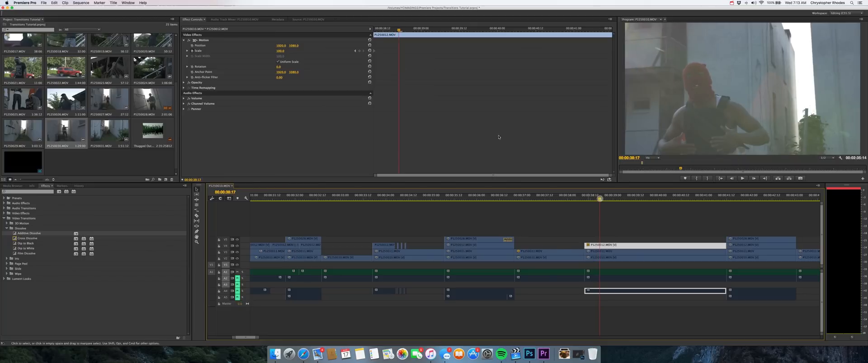
{"action": "left_click", "coordinate": [355, 51]}
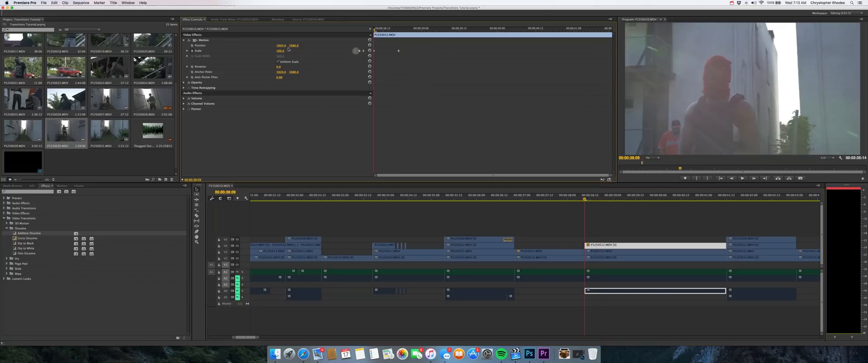
{"action": "left_click_drag", "start_coordinate": [277, 51], "coordinate": [278, 51]}
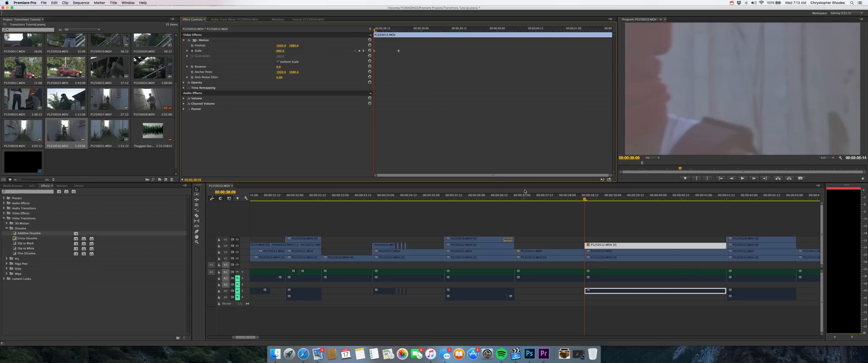
Step: Play back the keyframed zoom transition between the two clips and check its scale keyframes
{"action": "key", "text": "space"}
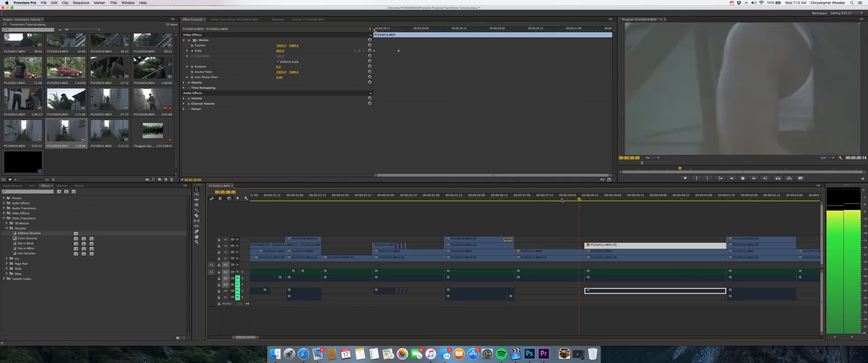
{"action": "left_click", "coordinate": [562, 201]}
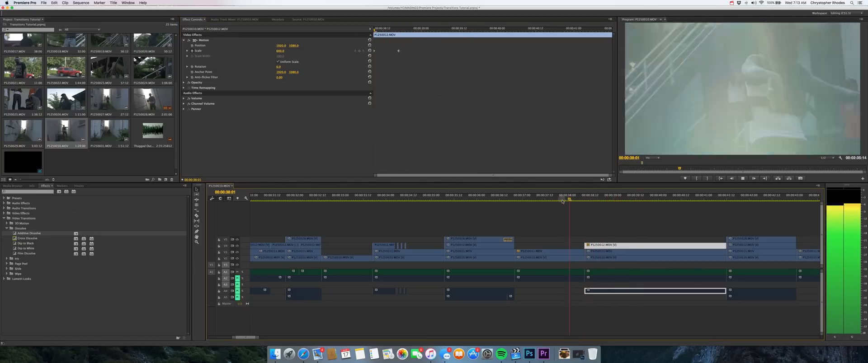
{"action": "key", "text": "space"}
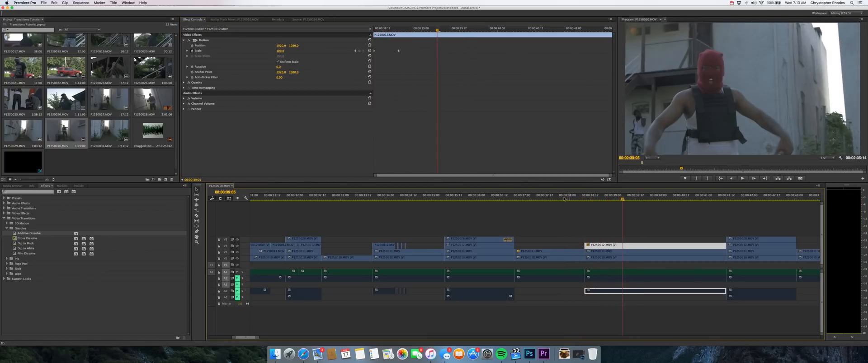
{"action": "left_click", "coordinate": [355, 51]}
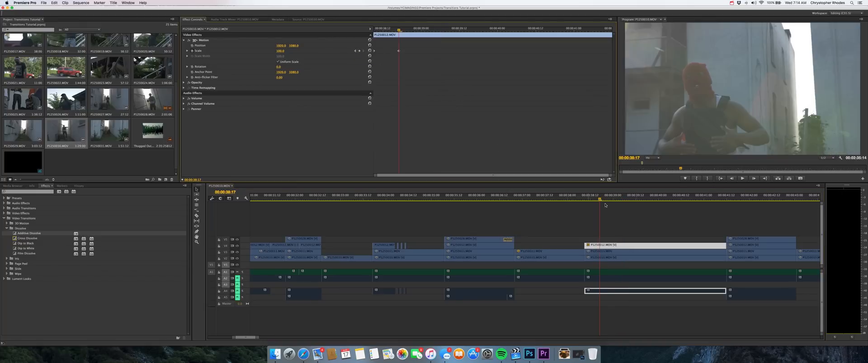
{"action": "key", "text": "space"}
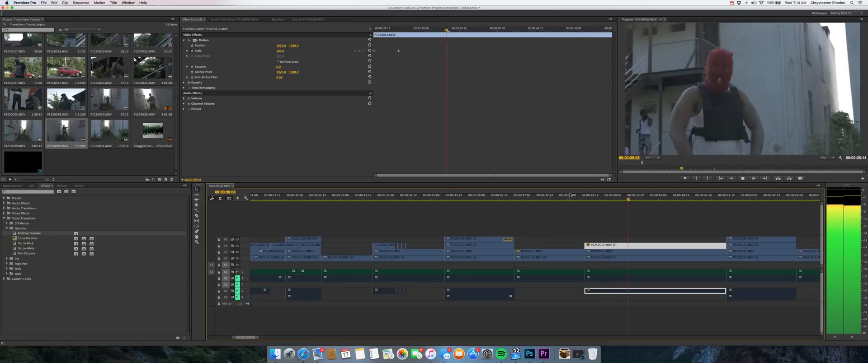
{"action": "key", "text": "space"}
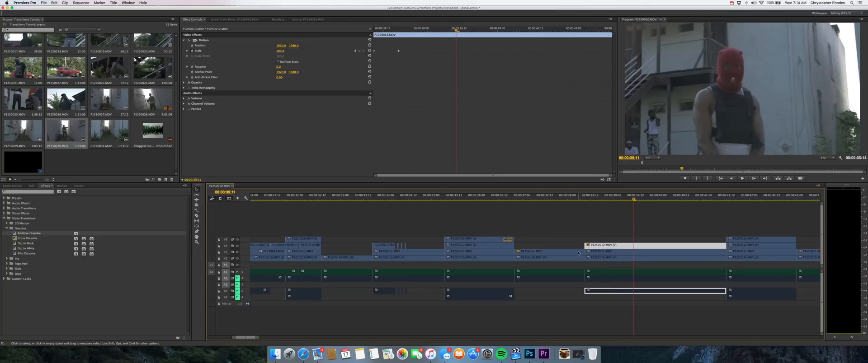
Step: Move the zoom-in clip up to the zoom-out clip's track, add a short Additive Dissolve between them, and play it back
{"action": "left_click_drag", "start_coordinate": [578, 252], "coordinate": [578, 246]}
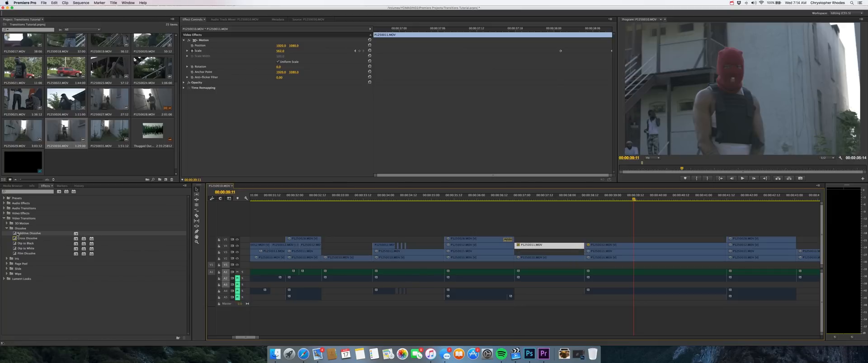
{"action": "left_click_drag", "start_coordinate": [17, 233], "coordinate": [426, 302]}
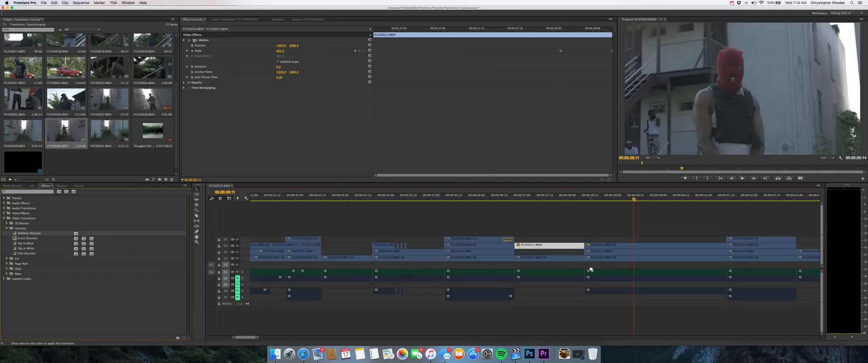
{"action": "left_click_drag", "start_coordinate": [590, 270], "coordinate": [587, 247]}
{"action": "left_click", "coordinate": [573, 195]}
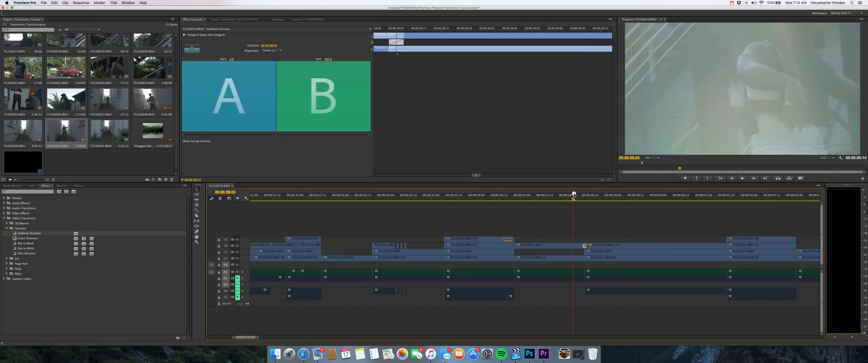
{"action": "key", "text": "space"}
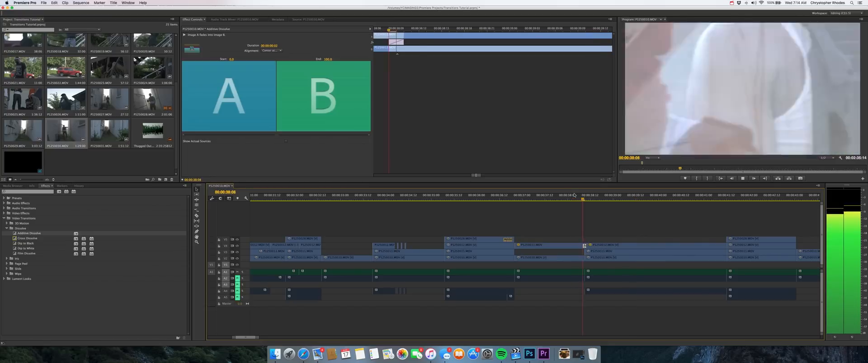
{"action": "key", "text": "space"}
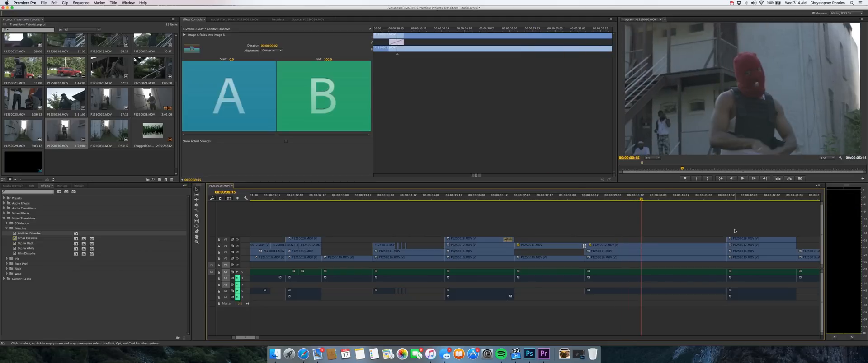
Step: Split the next alley-performer clip on the top video track at 00:00:42:21 and delete the short remainder
{"action": "key", "text": "space"}
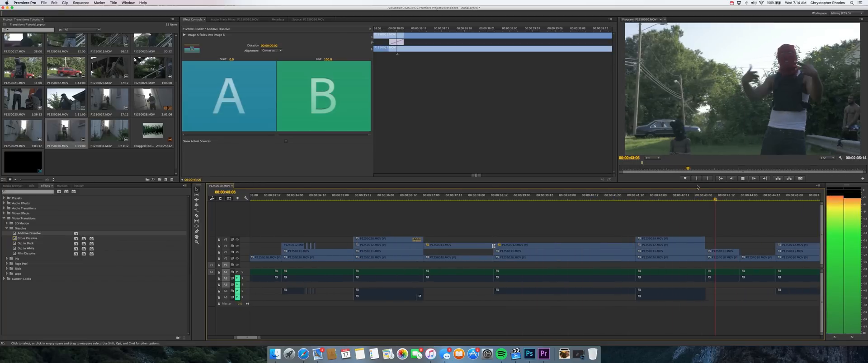
{"action": "key", "text": "space"}
{"action": "left_click", "coordinate": [692, 198]}
{"action": "key", "text": "super+minus"}
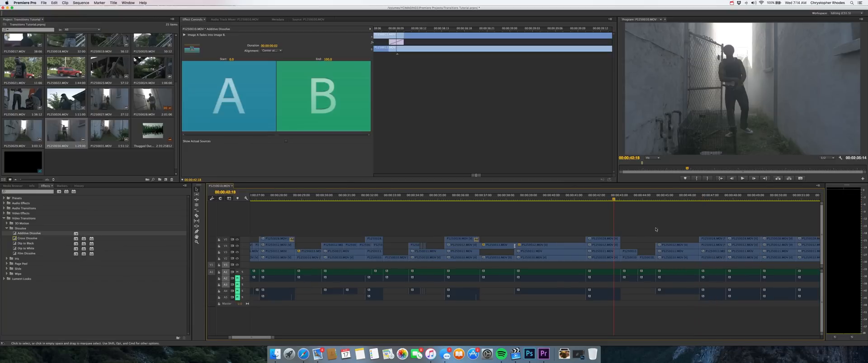
{"action": "key", "text": "c"}
{"action": "left_click", "coordinate": [617, 199]}
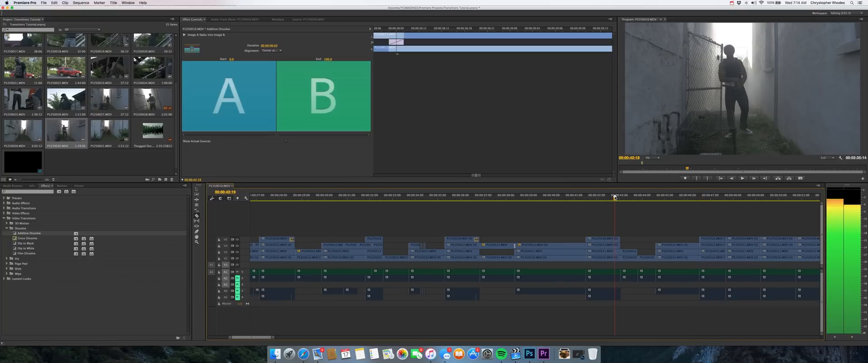
{"action": "left_click", "coordinate": [617, 240]}
{"action": "key", "text": "v"}
{"action": "left_click", "coordinate": [618, 240]}
{"action": "key", "text": "Delete"}
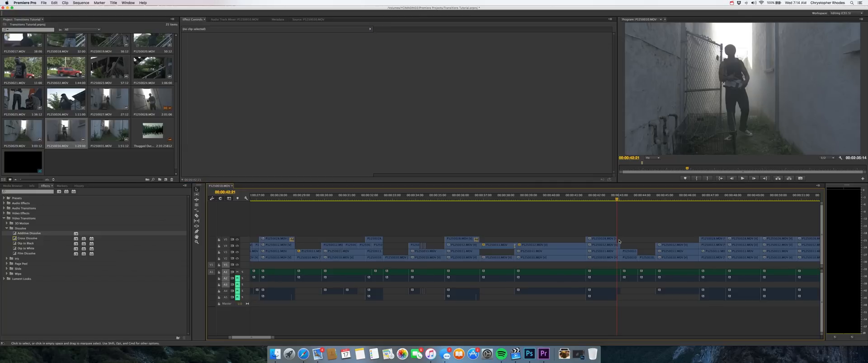
Step: Split the trimmed alley-performer clip again shortly before its new end
{"action": "key", "text": "c"}
{"action": "key", "text": "v"}
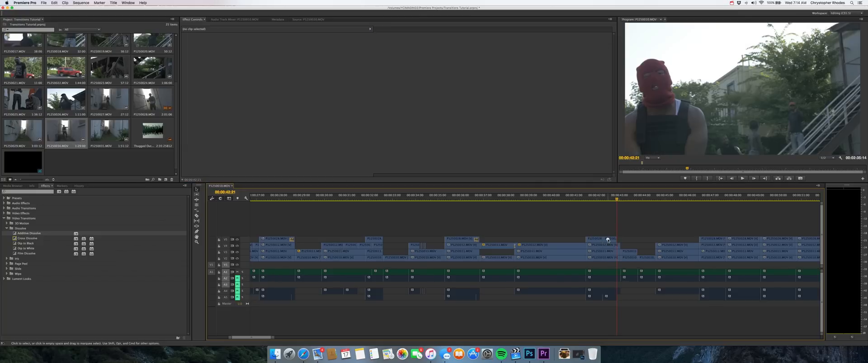
{"action": "right_click", "coordinate": [619, 240]}
{"action": "left_click", "coordinate": [621, 239]}
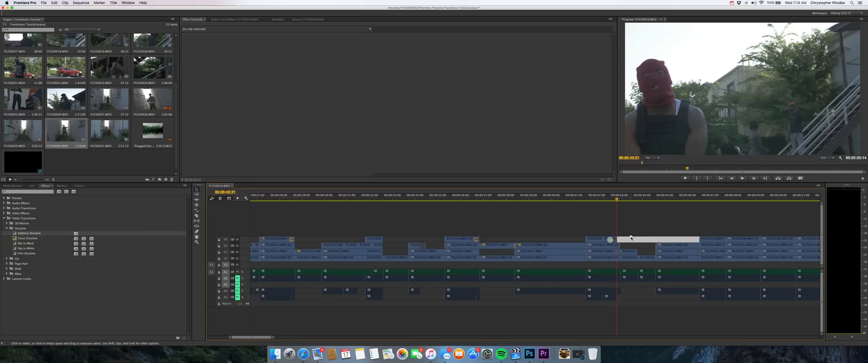
Step: Duplicate the short end piece of the alley-performer clip directly after itself and reverse the copy's speed
{"action": "left_click", "coordinate": [630, 236]}
{"action": "left_click_drag", "start_coordinate": [608, 240], "coordinate": [623, 240]}
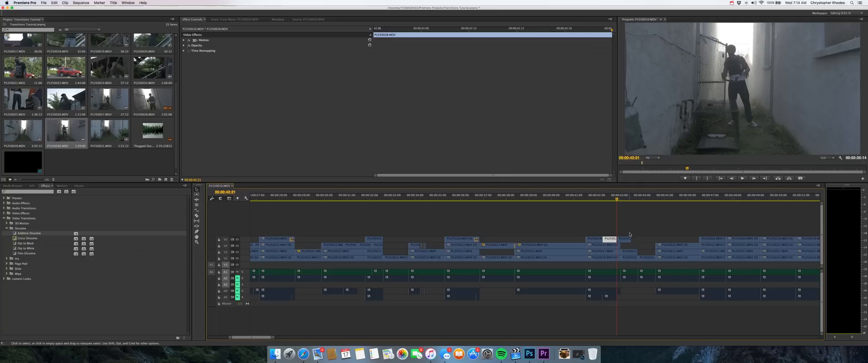
{"action": "key", "text": "super+equal"}
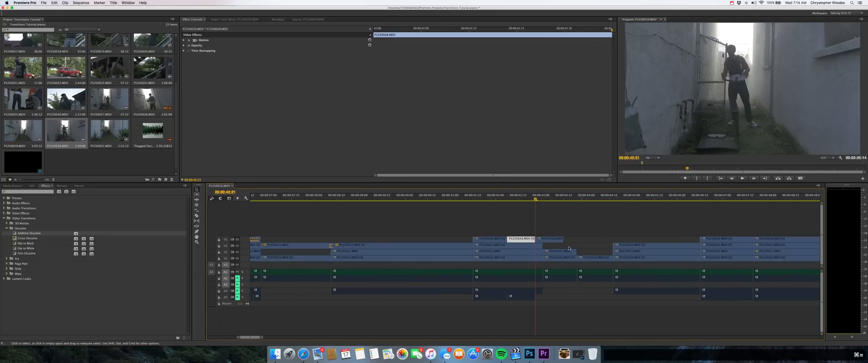
{"action": "left_click", "coordinate": [552, 240]}
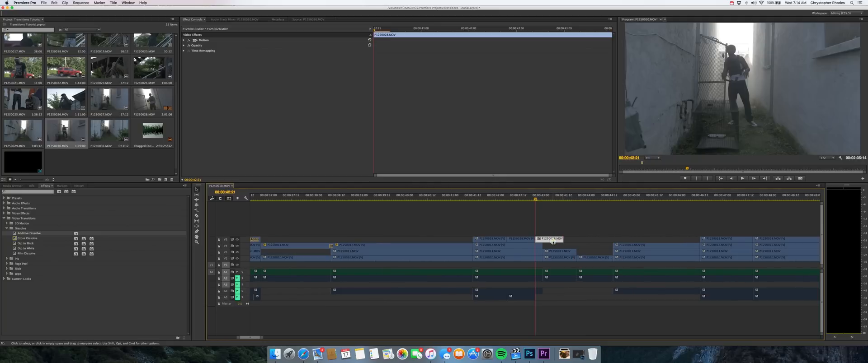
{"action": "key", "text": "super+r"}
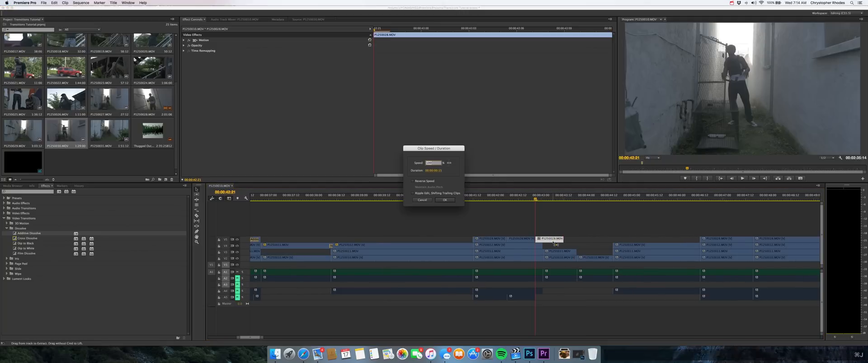
{"action": "left_click", "coordinate": [413, 182]}
{"action": "left_click", "coordinate": [445, 201]}
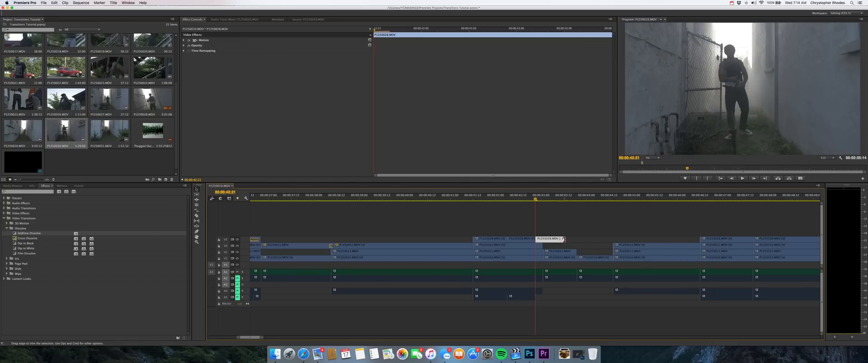
Step: Trim the reversed copy to end where the next performance clip starts, and add an Additive Dissolve between it and the original piece
{"action": "left_click_drag", "start_coordinate": [564, 240], "coordinate": [543, 240]}
{"action": "left_click", "coordinate": [542, 225]}
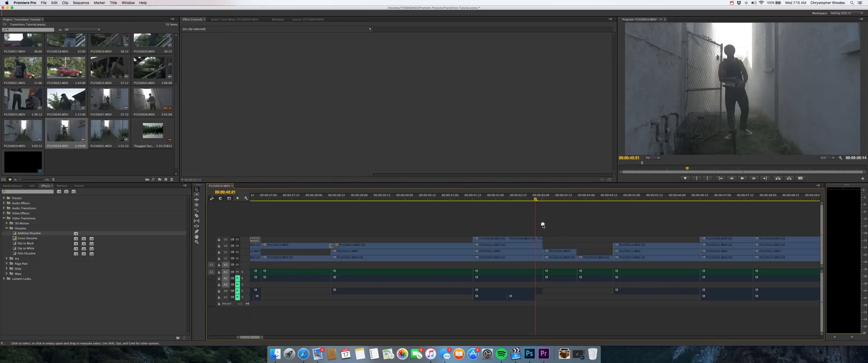
{"action": "left_click", "coordinate": [539, 239]}
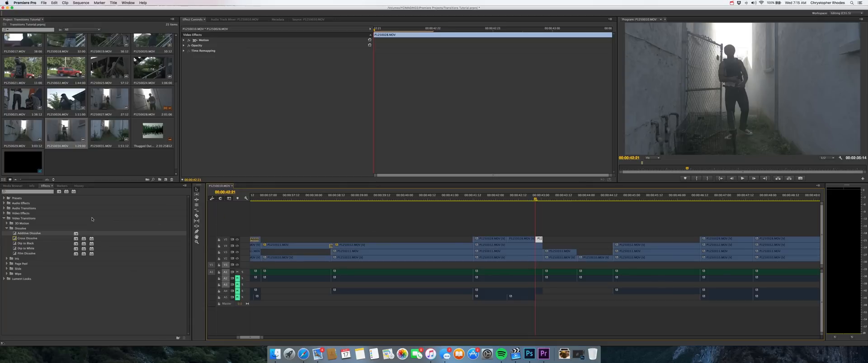
{"action": "left_click_drag", "start_coordinate": [12, 238], "coordinate": [535, 240]}
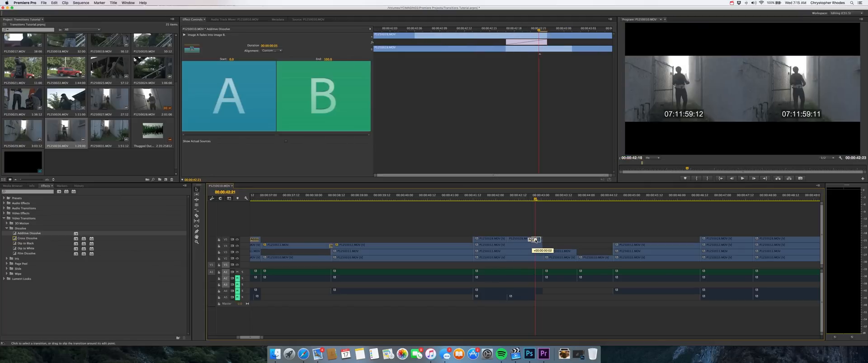
Step: Lengthen the Additive Dissolve on the reversed alley clip to 7 frames and play back the transition
{"action": "left_click", "coordinate": [528, 195]}
{"action": "key", "text": "space"}
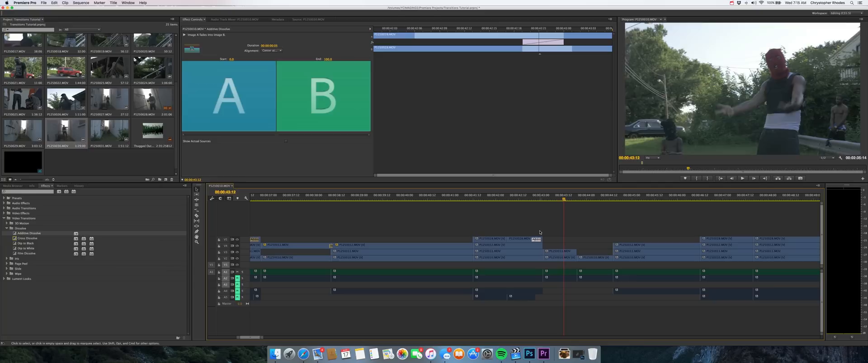
{"action": "key", "text": "space"}
{"action": "left_click_drag", "start_coordinate": [532, 241], "coordinate": [536, 240]}
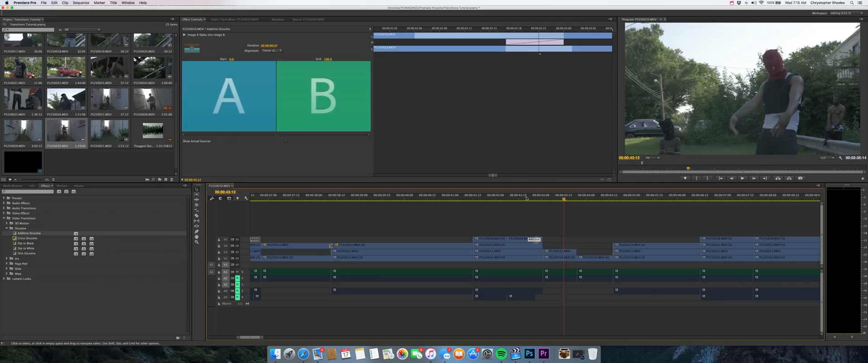
{"action": "left_click", "coordinate": [522, 196]}
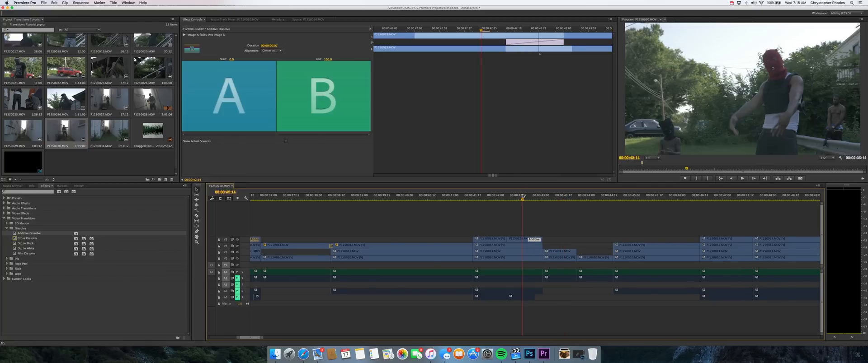
{"action": "key", "text": "super+minus"}
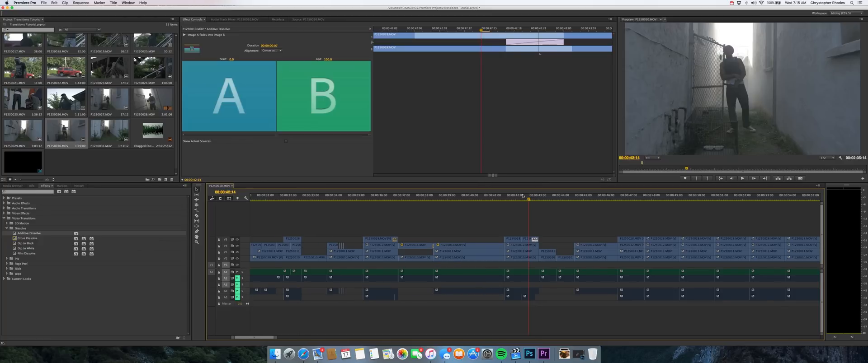
{"action": "key", "text": "super+equal"}
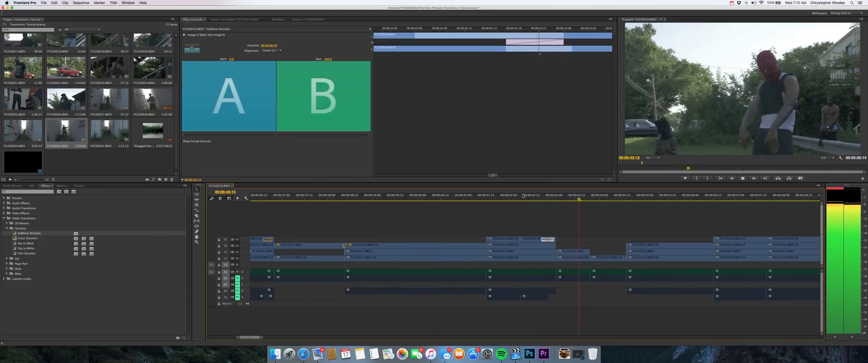
{"action": "key", "text": "space"}
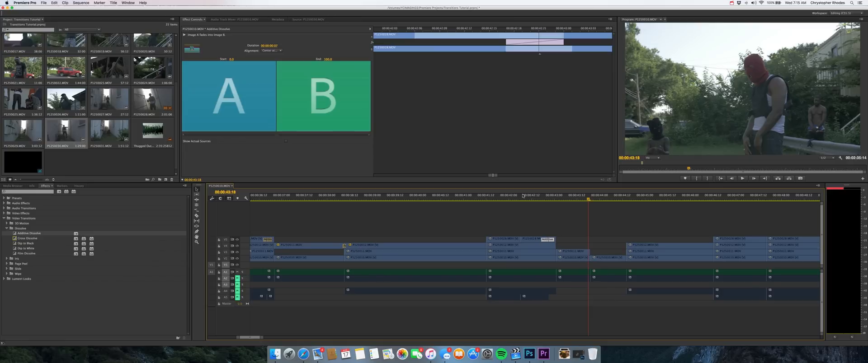
{"action": "key", "text": "space"}
{"action": "key", "text": "space"}
Step: Split the following masked-performer clip at 00:00:43:12 and delete the part after the cut
{"action": "key", "text": "super+equal"}
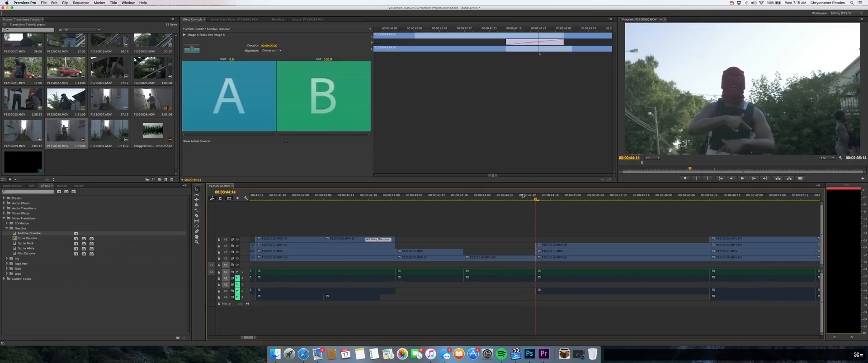
{"action": "left_click_drag", "start_coordinate": [452, 199], "coordinate": [437, 199]}
{"action": "key", "text": "c"}
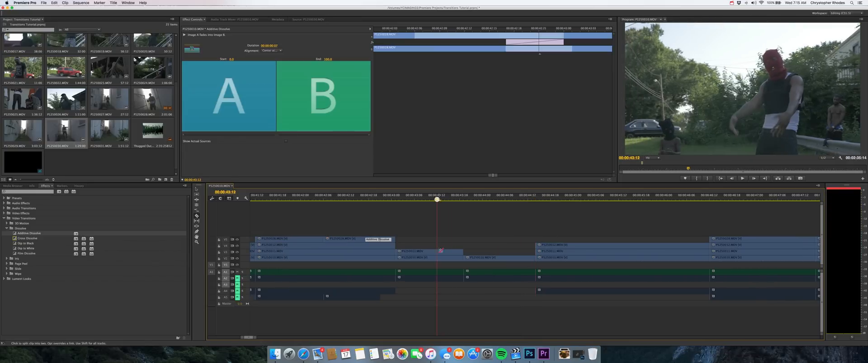
{"action": "left_click", "coordinate": [439, 251]}
{"action": "key", "text": "v"}
{"action": "left_click", "coordinate": [440, 251]}
{"action": "key", "text": "Delete"}
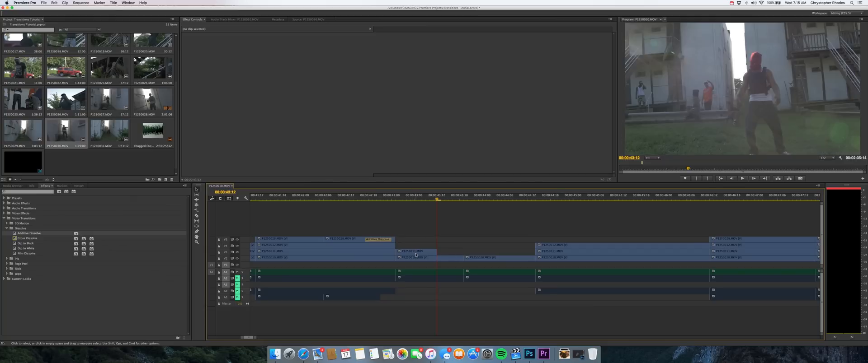
Step: Duplicate the trimmed masked-performer clip directly after itself, reverse and speed up the copy, and extend its end to fill the gap
{"action": "left_click_drag", "start_coordinate": [416, 255], "coordinate": [457, 253]}
{"action": "key", "text": "super+j"}
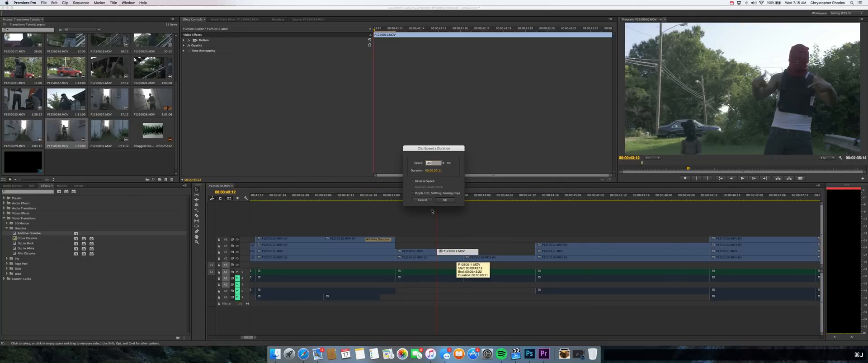
{"action": "left_click", "coordinate": [413, 181]}
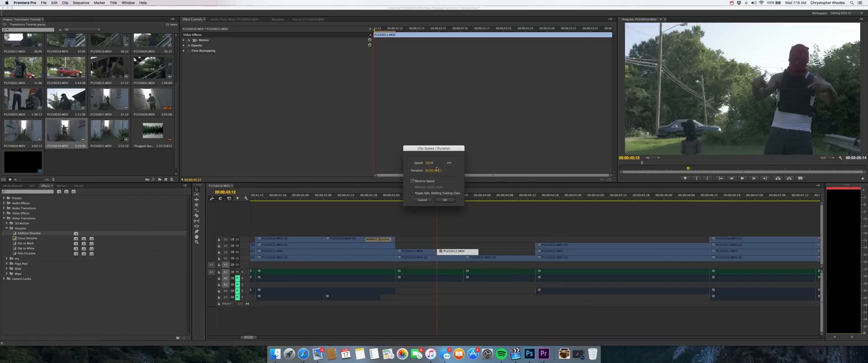
{"action": "left_click", "coordinate": [429, 163]}
{"action": "key", "text": "Return"}
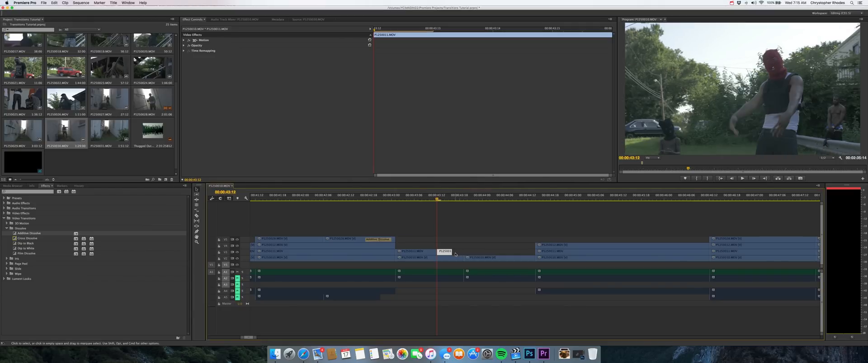
{"action": "left_click_drag", "start_coordinate": [451, 253], "coordinate": [463, 253]}
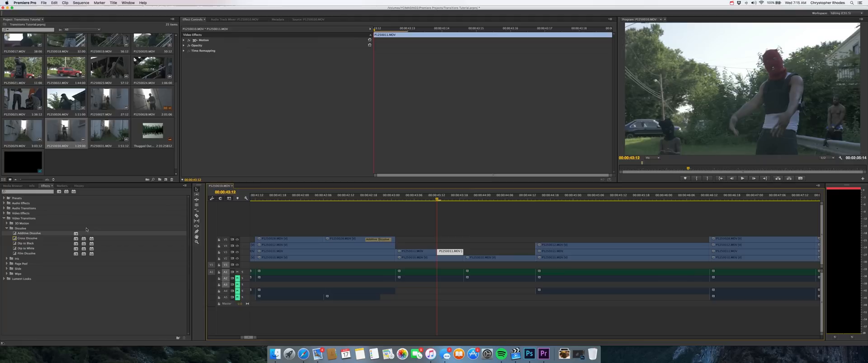
Step: Add an Additive Dissolve between the masked-performer clip and its reversed copy, redoing its shortening to 10 frames
{"action": "left_click_drag", "start_coordinate": [15, 234], "coordinate": [435, 253]}
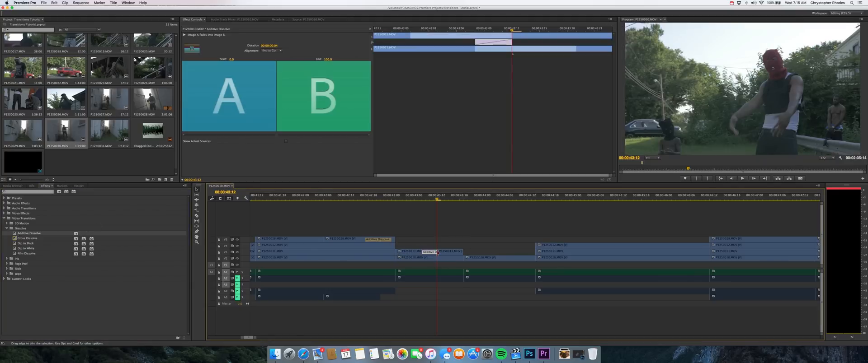
{"action": "key", "text": "super+z"}
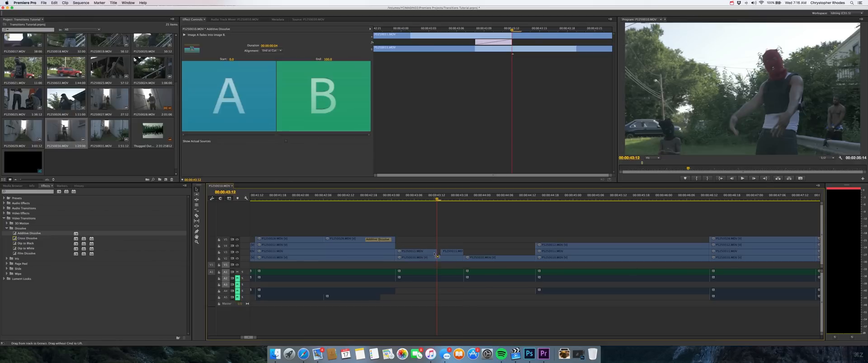
{"action": "key", "text": "super+z"}
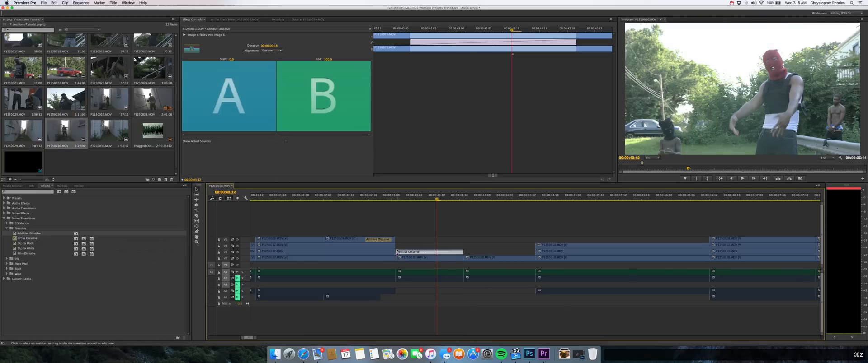
{"action": "left_click_drag", "start_coordinate": [397, 253], "coordinate": [427, 253]}
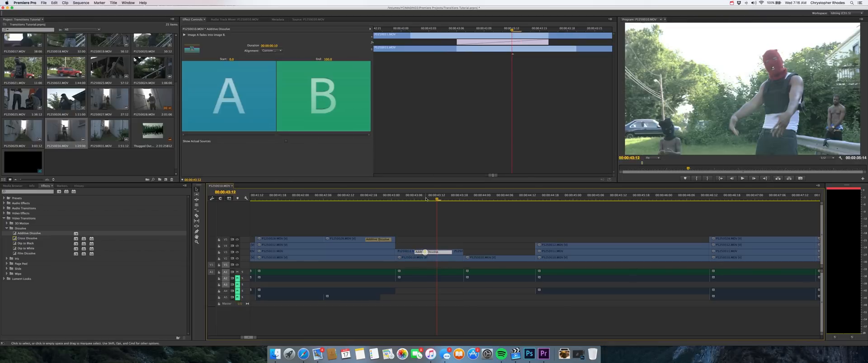
Step: Lengthen the masked-performer Additive Dissolve to 16 frames and play back the transition
{"action": "left_click", "coordinate": [414, 195]}
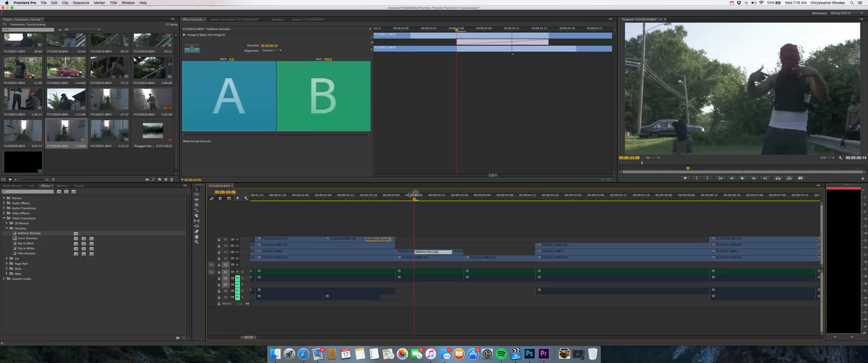
{"action": "key", "text": "super+minus"}
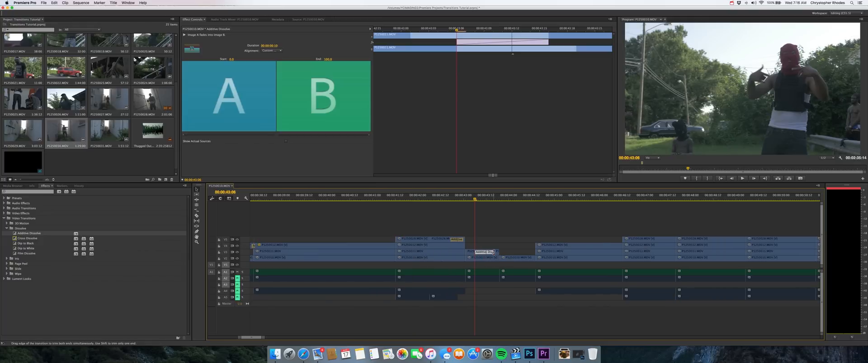
{"action": "left_click_drag", "start_coordinate": [499, 252], "coordinate": [504, 252]}
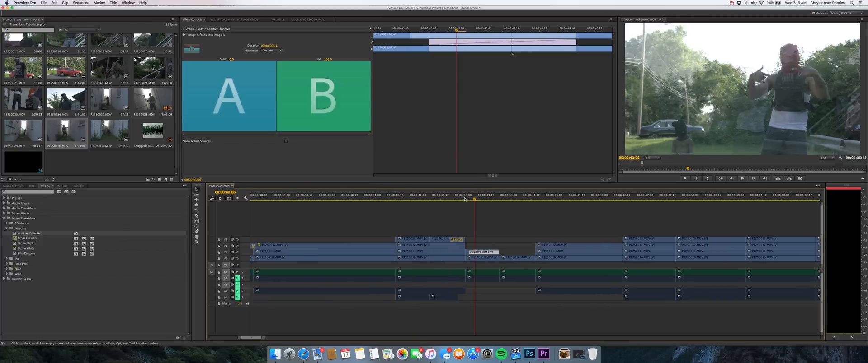
{"action": "left_click", "coordinate": [467, 197]}
{"action": "key", "text": "space"}
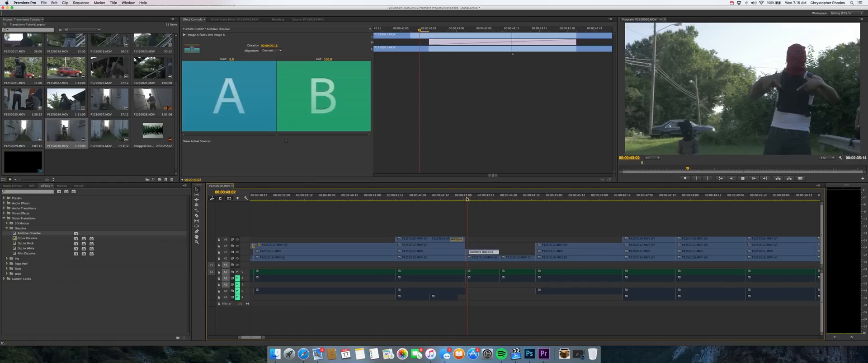
{"action": "key", "text": "space"}
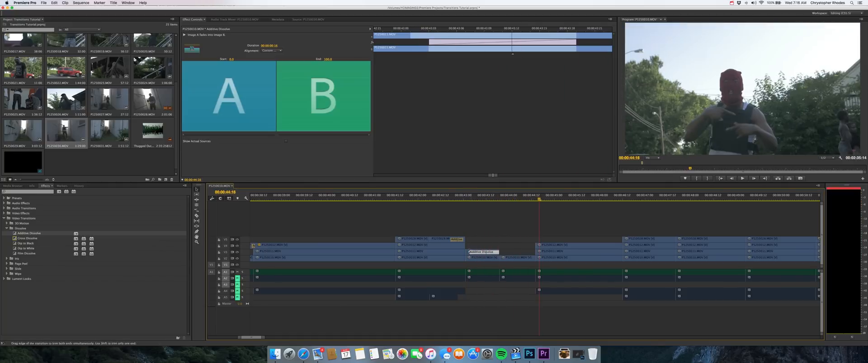
Step: Shorten the masked-performer Additive Dissolve to 6 frames and play it back
{"action": "left_click_drag", "start_coordinate": [470, 252], "coordinate": [479, 253]}
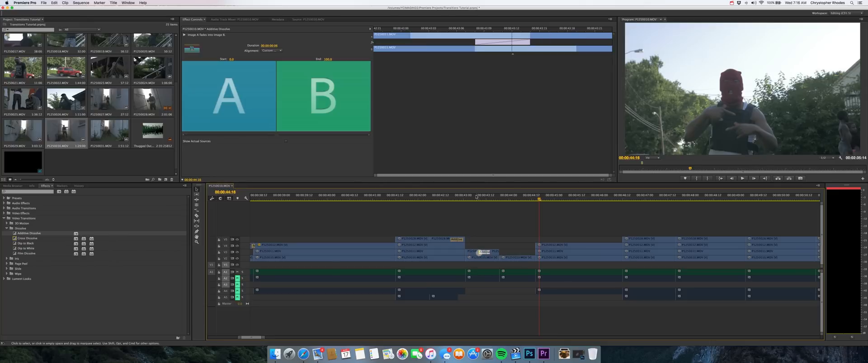
{"action": "key", "text": "space"}
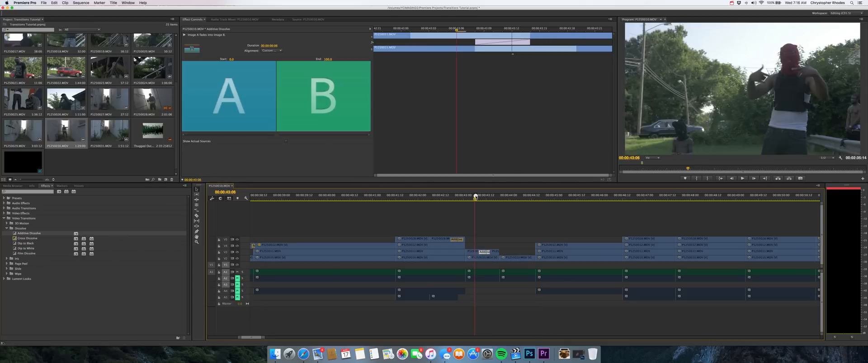
{"action": "key", "text": "space"}
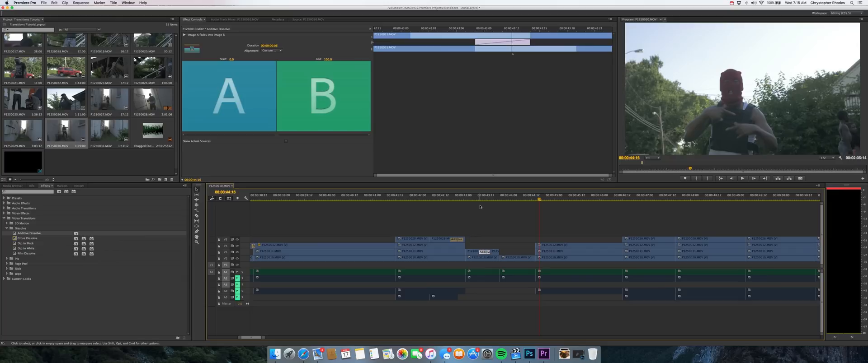
Step: Play back the next performance clip and locate the start of the following alley-performer clip on the top video track
{"action": "mouse_move", "coordinate": [539, 199]}
{"action": "left_mouse_down"}
{"action": "mouse_move", "coordinate": [557, 199]}
{"action": "mouse_move", "coordinate": [531, 197]}
{"action": "left_mouse_up"}
{"action": "key", "text": "space"}
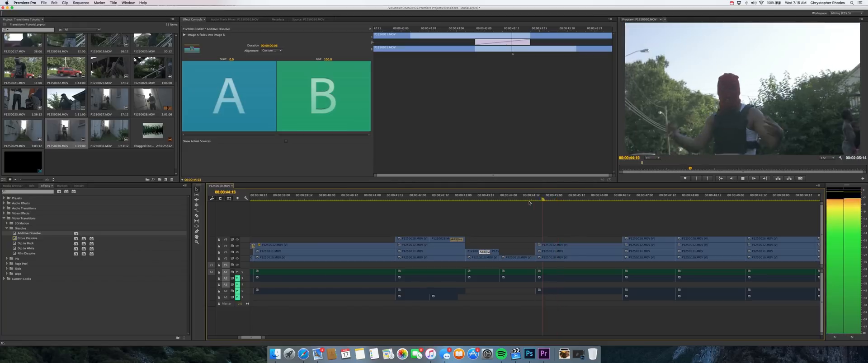
{"action": "left_click", "coordinate": [622, 201]}
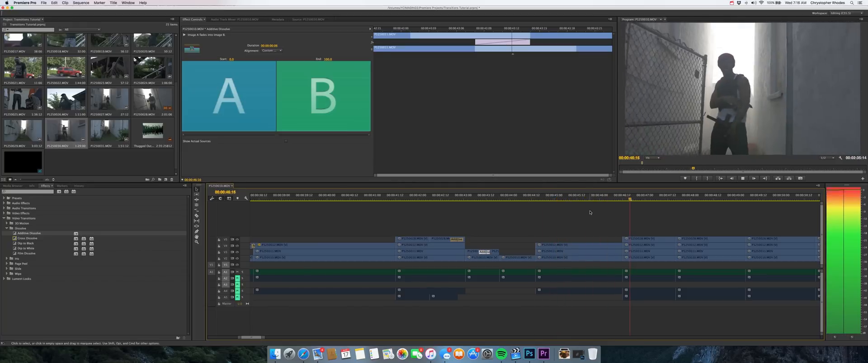
{"action": "mouse_move", "coordinate": [622, 201]}
{"action": "left_mouse_down"}
{"action": "mouse_move", "coordinate": [637, 200]}
{"action": "mouse_move", "coordinate": [623, 201]}
{"action": "left_mouse_up"}
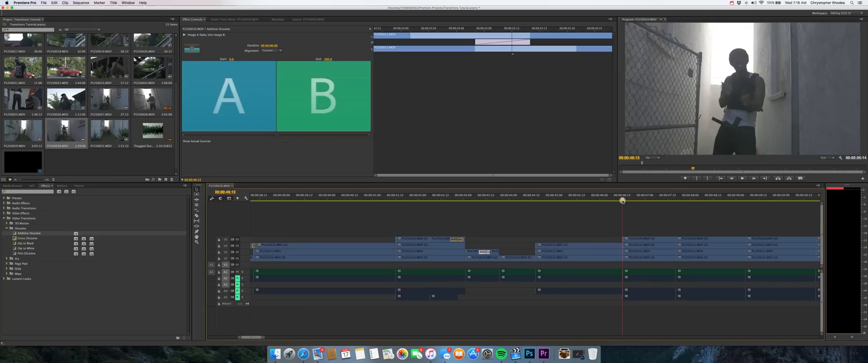
Step: Split the next alley-performer clip on the top video track at 00:00:46:23, delete the remainder, and play back the trimmed clip
{"action": "key", "text": "space"}
{"action": "key", "text": "space"}
{"action": "key", "text": "c"}
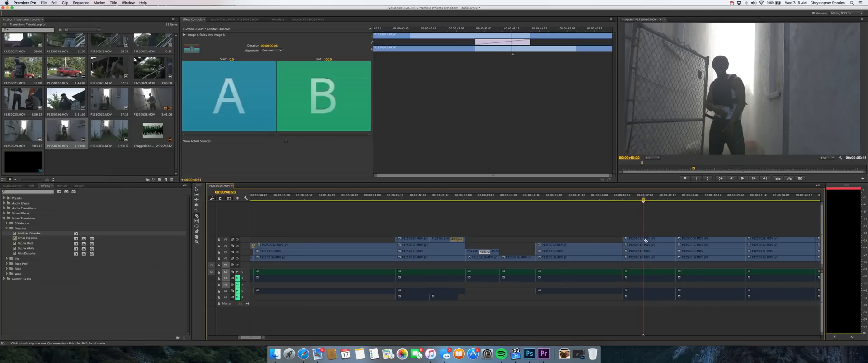
{"action": "left_click", "coordinate": [644, 240]}
{"action": "key", "text": "v"}
{"action": "left_click", "coordinate": [653, 239]}
{"action": "key", "text": "Delete"}
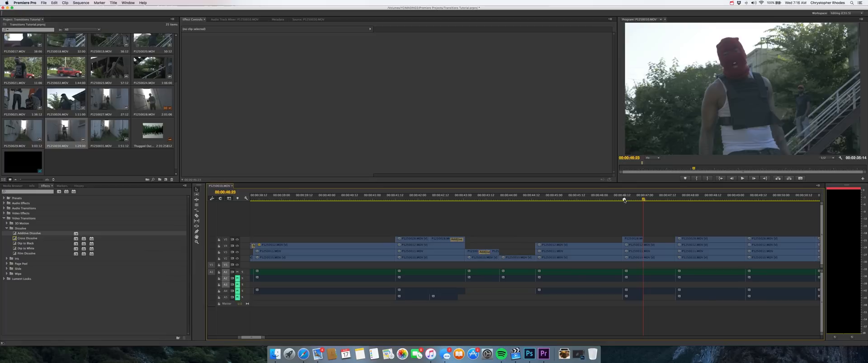
{"action": "left_click", "coordinate": [624, 200]}
{"action": "key", "text": "space"}
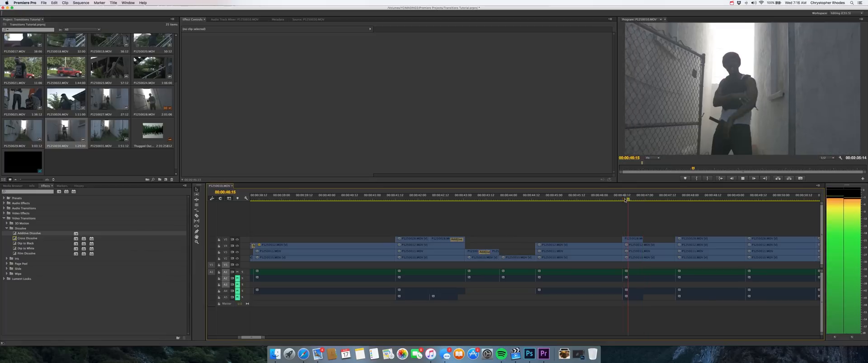
Step: Stop playback and split the trimmed alley-performer clip on the top video track at 00:00:46:18
{"action": "key", "text": "space"}
{"action": "key", "text": "c"}
{"action": "left_click", "coordinate": [634, 240]}
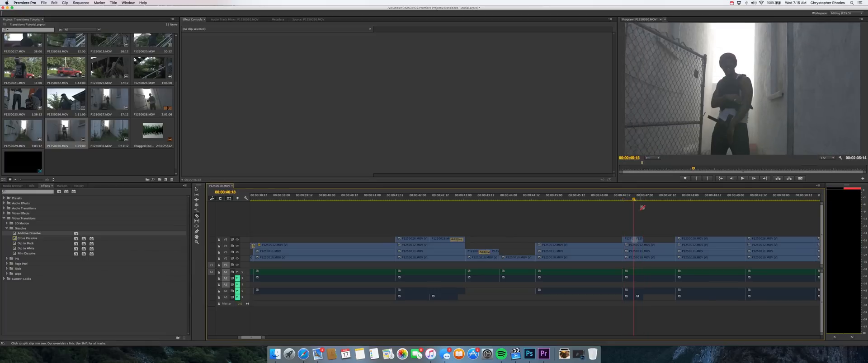
Step: Cut the first part of the top-track alley clip into consecutive one-frame pieces, starting at its beginning
{"action": "left_click", "coordinate": [643, 197]}
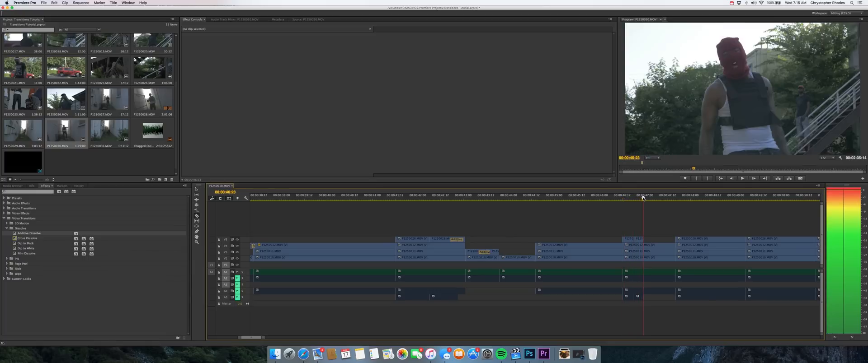
{"action": "key", "text": "Left"}
{"action": "key", "text": "equal"}
{"action": "key", "text": "equal"}
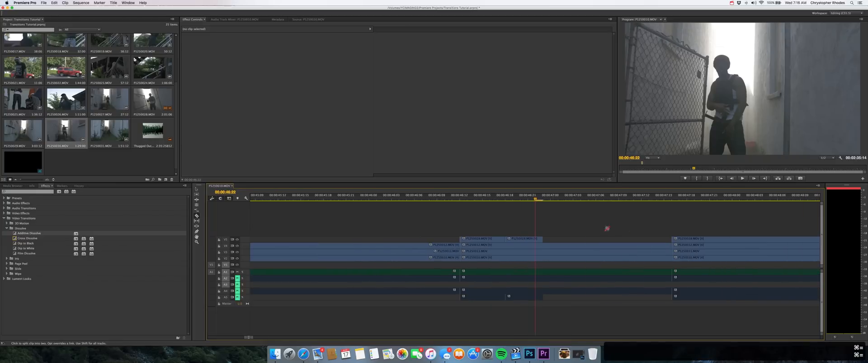
{"action": "left_click", "coordinate": [466, 240]}
{"action": "left_click", "coordinate": [474, 240]}
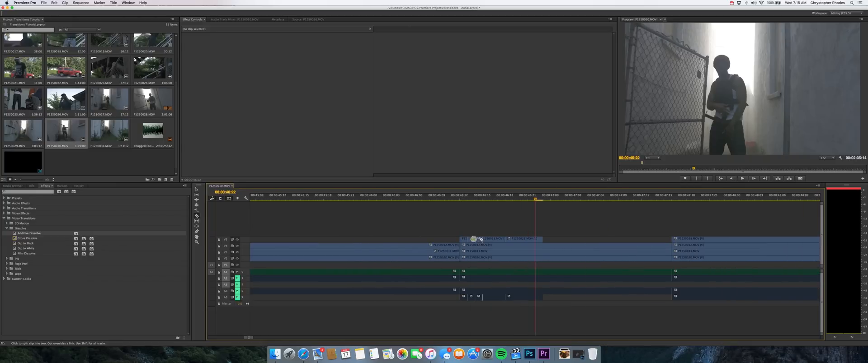
{"action": "left_click", "coordinate": [481, 240]}
{"action": "left_click", "coordinate": [489, 239]}
{"action": "left_click", "coordinate": [497, 240]}
{"action": "key", "text": "v"}
Step: Delete every other one-frame piece of the alley clip so it alternates with the performance clip beneath
{"action": "left_click", "coordinate": [471, 239]}
{"action": "left_click", "coordinate": [486, 240], "text": "shift"}
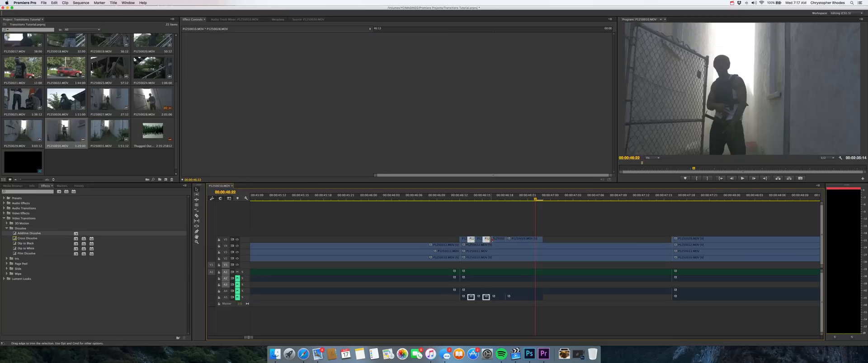
{"action": "key", "text": "c"}
{"action": "key", "text": "v"}
{"action": "left_click", "coordinate": [495, 231]}
{"action": "left_click", "coordinate": [471, 240]}
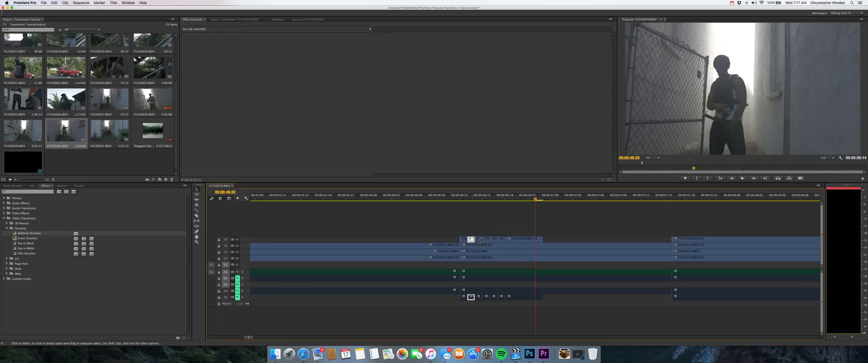
{"action": "left_click", "coordinate": [486, 240], "text": "shift"}
{"action": "key", "text": "Delete"}
Step: Split the performance clip on the track below where the alley clip ends, and play back the alternating cuts
{"action": "key", "text": "Up"}
{"action": "key", "text": "c"}
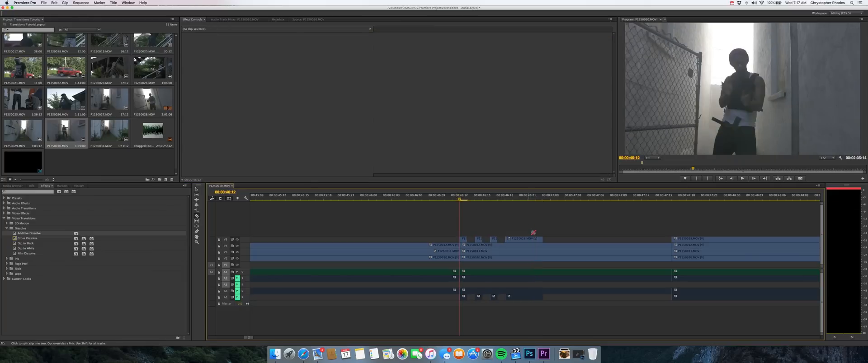
{"action": "left_click", "coordinate": [544, 246]}
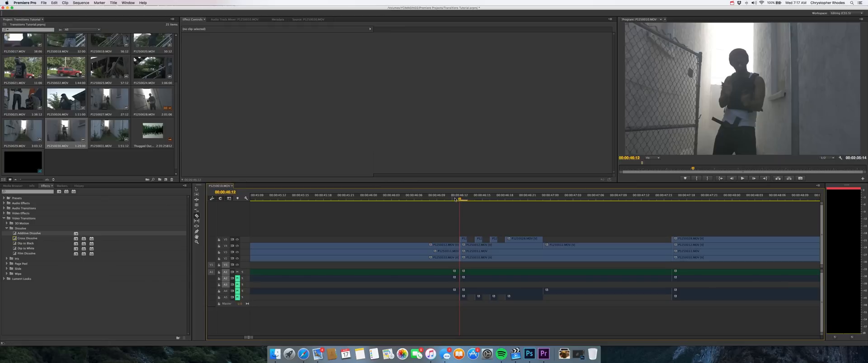
{"action": "key", "text": "minus"}
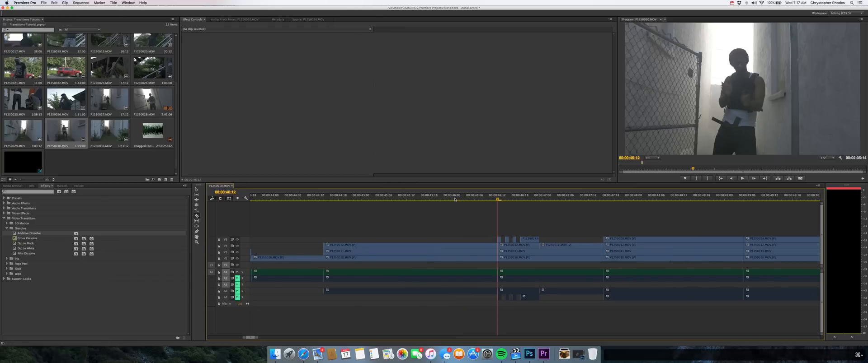
{"action": "key", "text": "space"}
{"action": "key", "text": "space"}
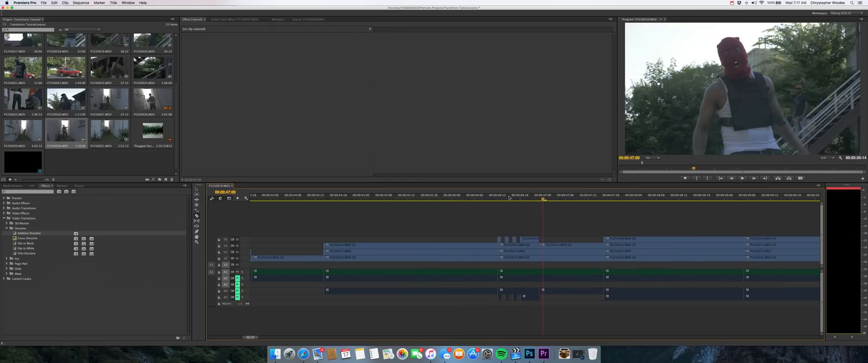
{"action": "left_click_drag", "start_coordinate": [507, 198], "coordinate": [499, 198]}
{"action": "key", "text": "space"}
{"action": "key", "text": "space"}
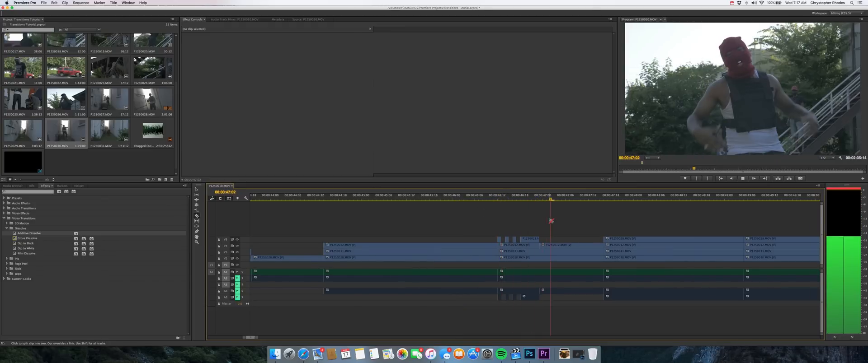
Step: Extend the end of the top-track alley clip to 00:00:47:02 and split it at the cut in the track below
{"action": "key", "text": "v"}
{"action": "left_click_drag", "start_coordinate": [538, 239], "coordinate": [550, 240]}
{"action": "key", "text": "c"}
{"action": "left_click", "coordinate": [540, 240]}
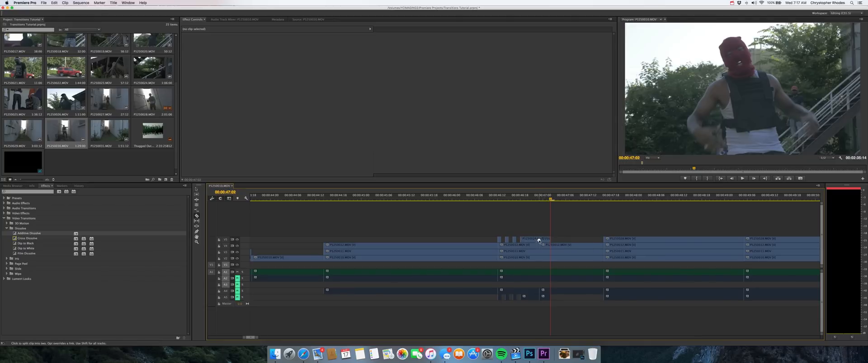
Step: Speed up the new end piece of the alley clip and extend it back to the playhead at 00:00:47:02
{"action": "key", "text": "v"}
{"action": "left_click", "coordinate": [544, 239]}
{"action": "key", "text": "super+j"}
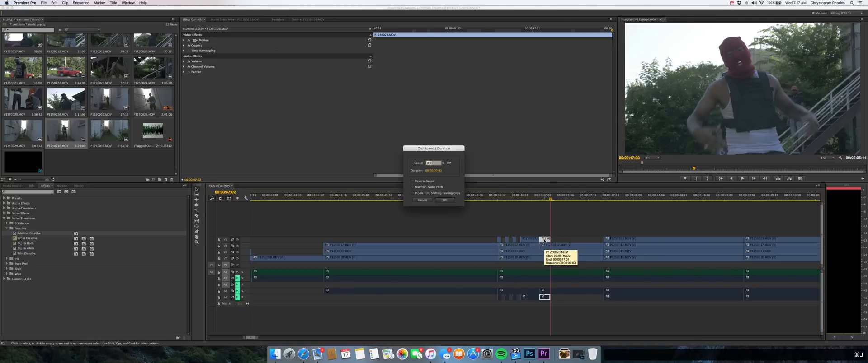
{"action": "type", "text": "100"}
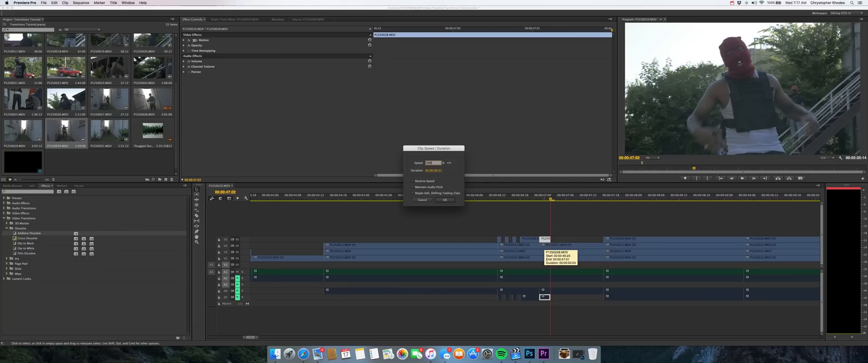
{"action": "key", "text": "Return"}
{"action": "left_click_drag", "start_coordinate": [541, 297], "coordinate": [550, 297]}
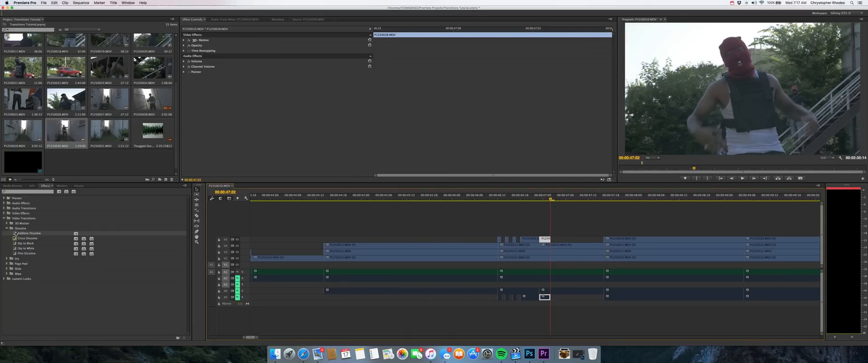
Step: Add a 4-frame Additive Dissolve centered on the cut before the sped-up end piece of the alley clip
{"action": "left_click_drag", "start_coordinate": [15, 233], "coordinate": [526, 242]}
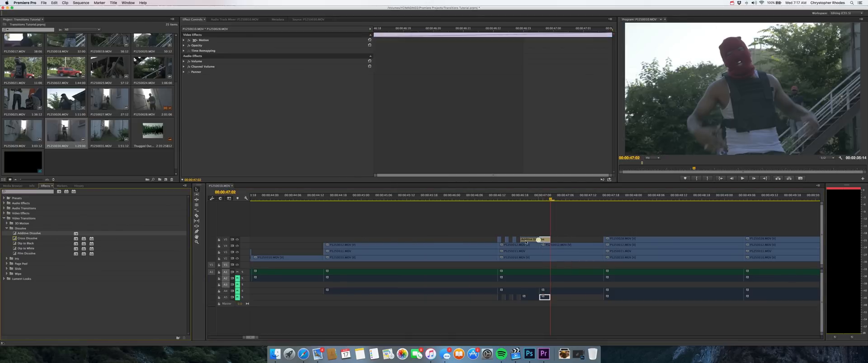
{"action": "left_click", "coordinate": [533, 239]}
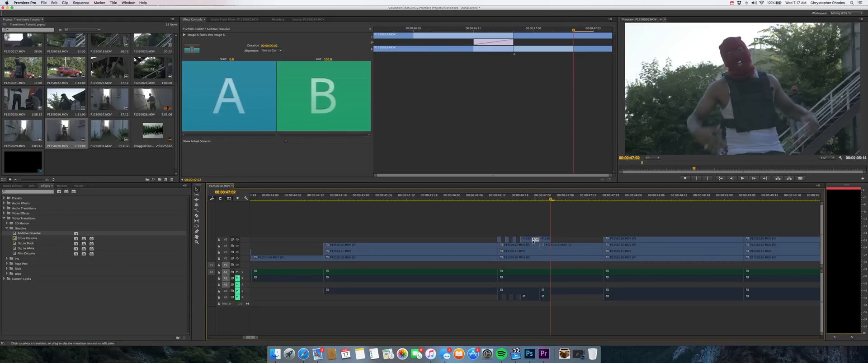
{"action": "key", "text": "super+z"}
{"action": "left_click_drag", "start_coordinate": [523, 240], "coordinate": [537, 240]}
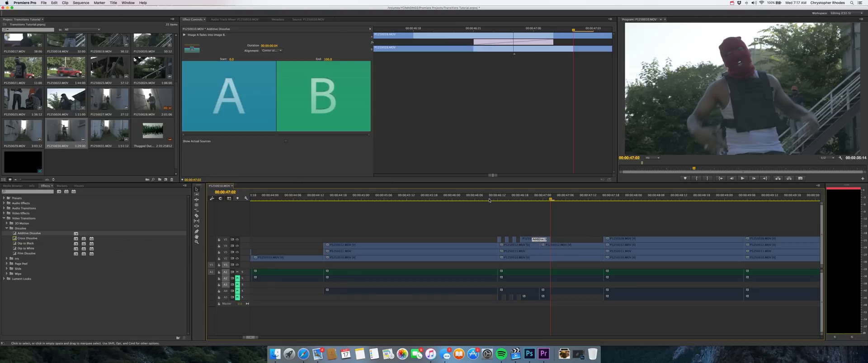
Step: Play back the finished alternating-frame transition several times from just before the alley clip
{"action": "key", "text": "minus"}
{"action": "key", "text": "space"}
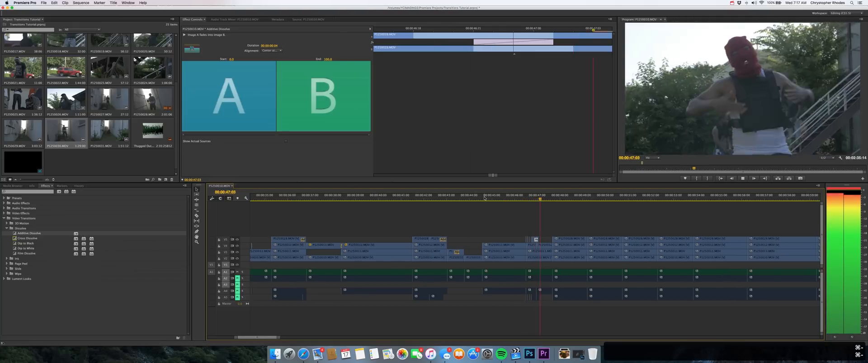
{"action": "key", "text": "space"}
{"action": "left_click", "coordinate": [522, 199]}
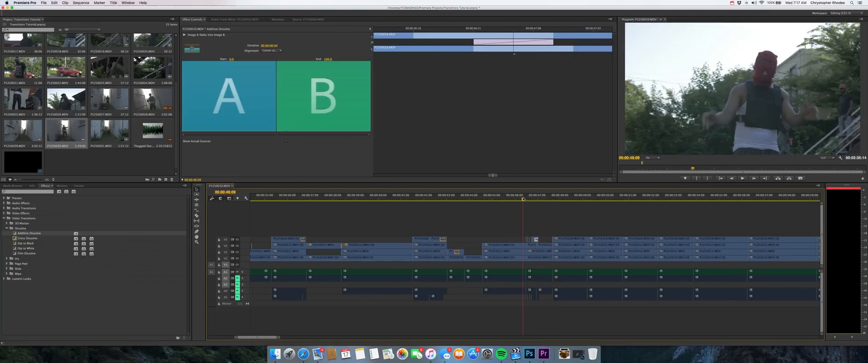
{"action": "key", "text": "space"}
{"action": "key", "text": "space"}
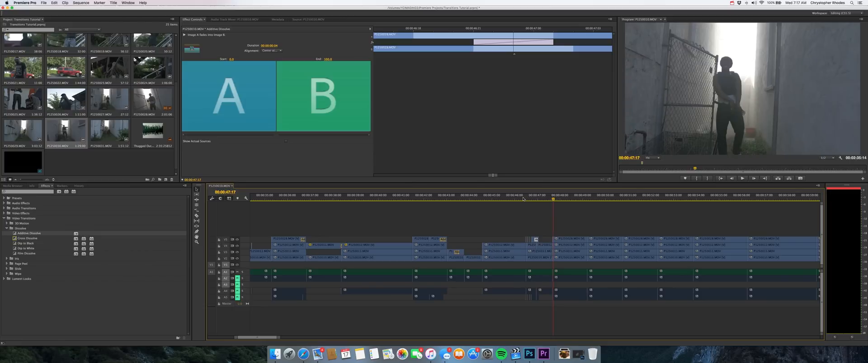
{"action": "left_click", "coordinate": [523, 199]}
{"action": "key", "text": "space"}
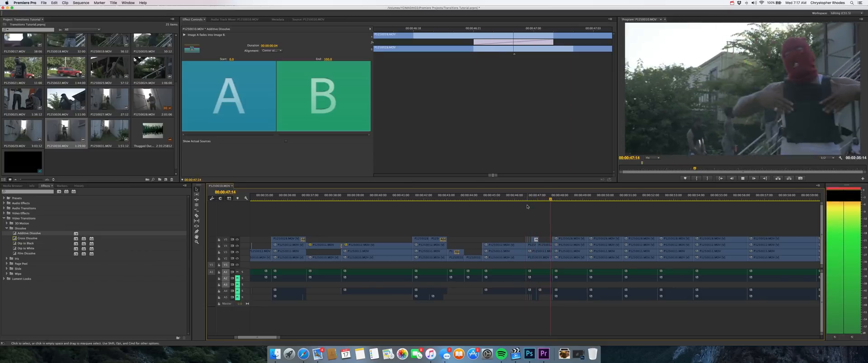
{"action": "left_click", "coordinate": [526, 199]}
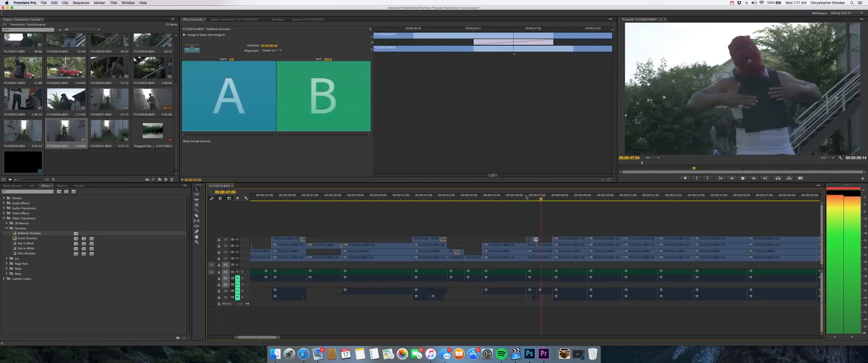
{"action": "key", "text": "space"}
Step: Save the project and return the playhead to 00:00:46:10, just before the alternating cuts
{"action": "key", "text": "super+s"}
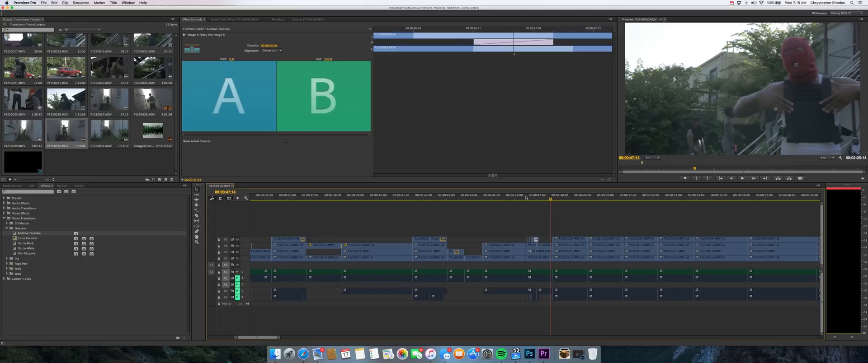
{"action": "key", "text": "super+equal"}
{"action": "key", "text": "super+s"}
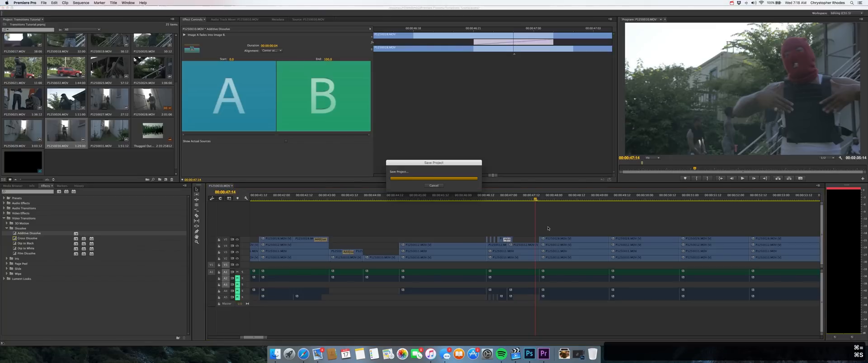
{"action": "left_click", "coordinate": [482, 200]}
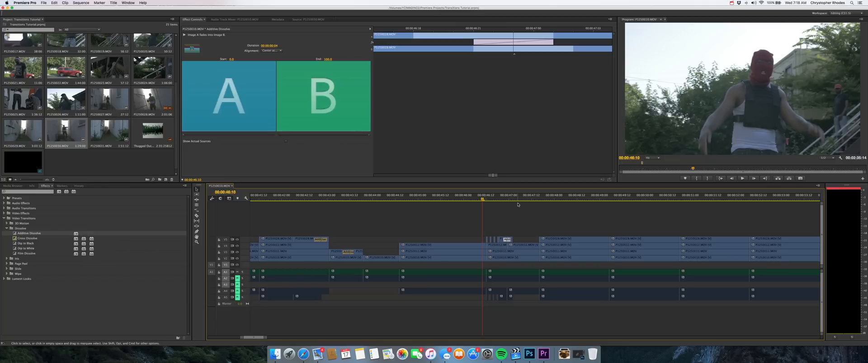
{"action": "key", "text": "minus"}
{"action": "key", "text": "super+s"}
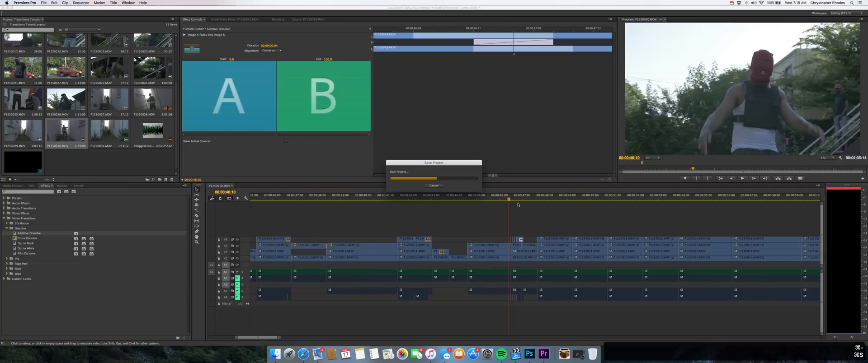
{"action": "key", "text": "super+minus"}
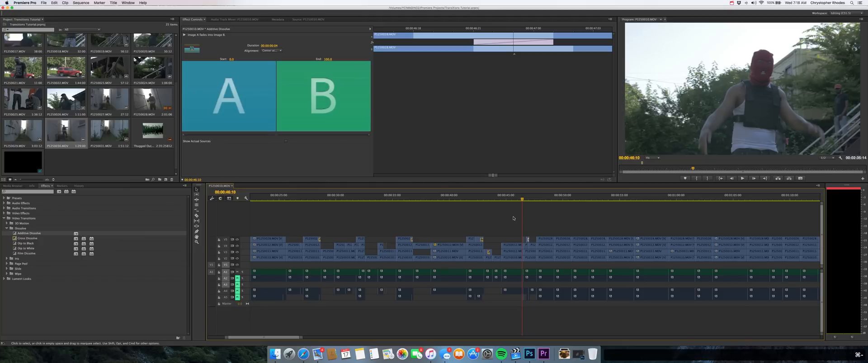